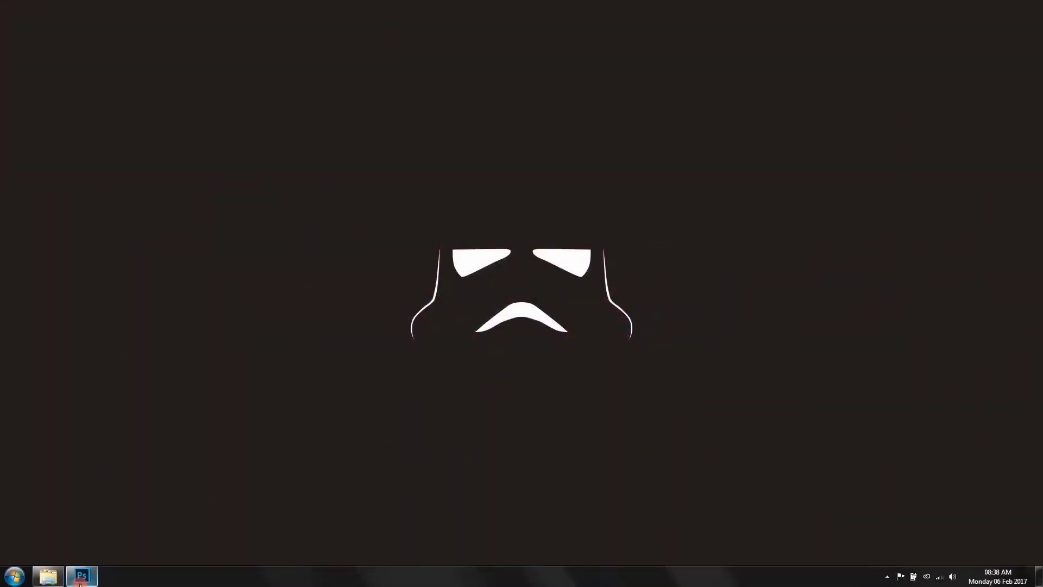
Restore the Photoshop window from the Windows taskbar after the intro
left_click(80, 575)
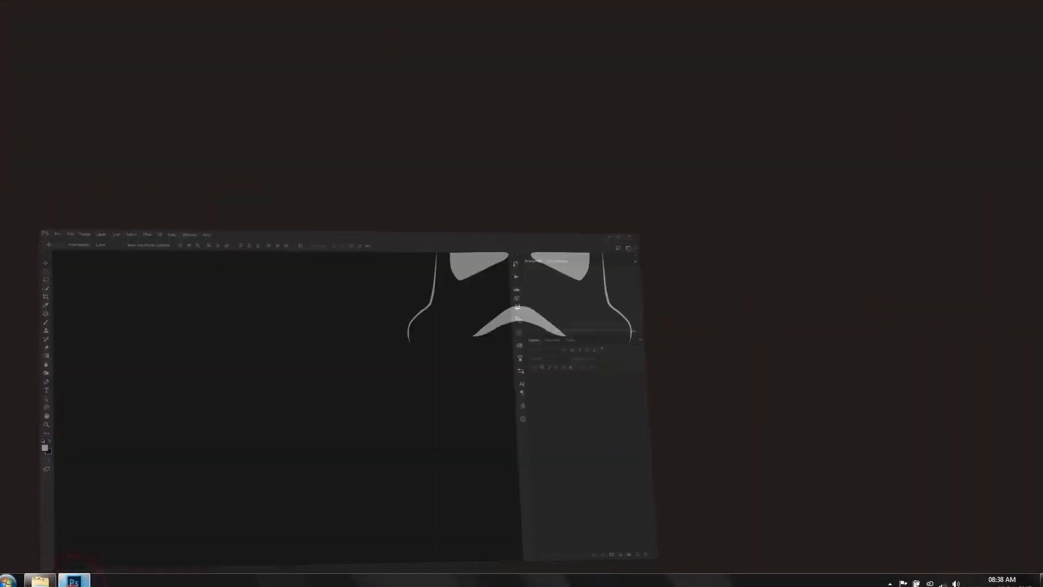
Open rowena_braids_stock_by_reine_haru-d4g3l5c.jpg in Photoshop by dragging it from Explorer
left_click(24, 582)
left_click_drag(434, 163, 423, 538)
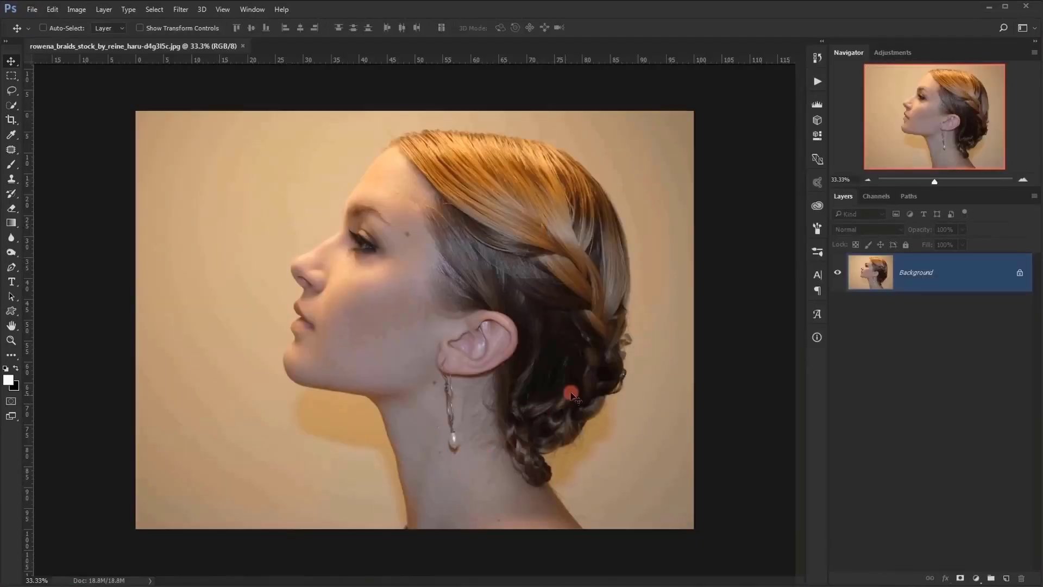
scroll(573, 395, "up", 2)
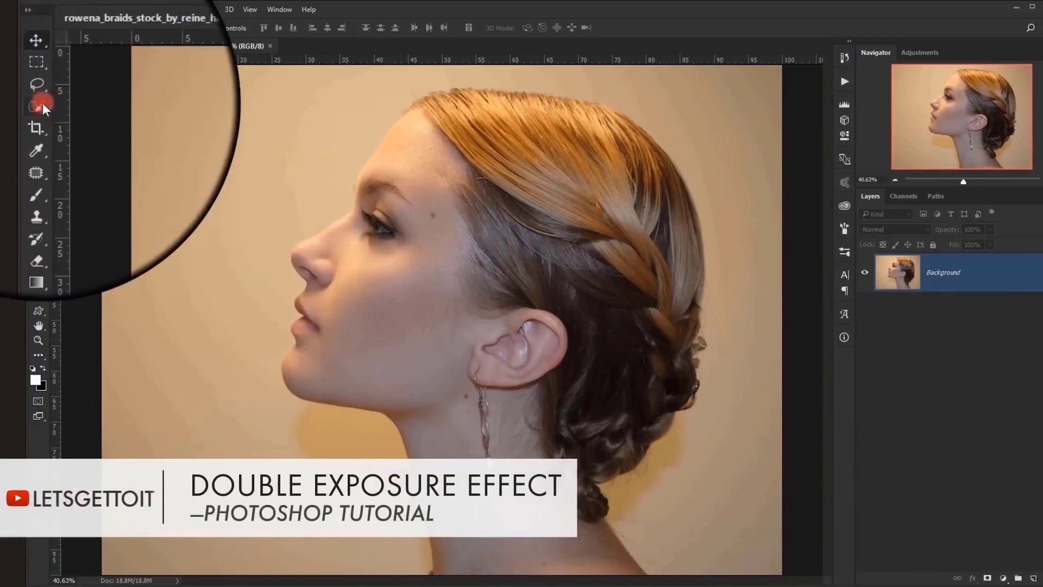
Select the woman's hair, head and neck with the Quick Selection Tool
right_click(12, 105)
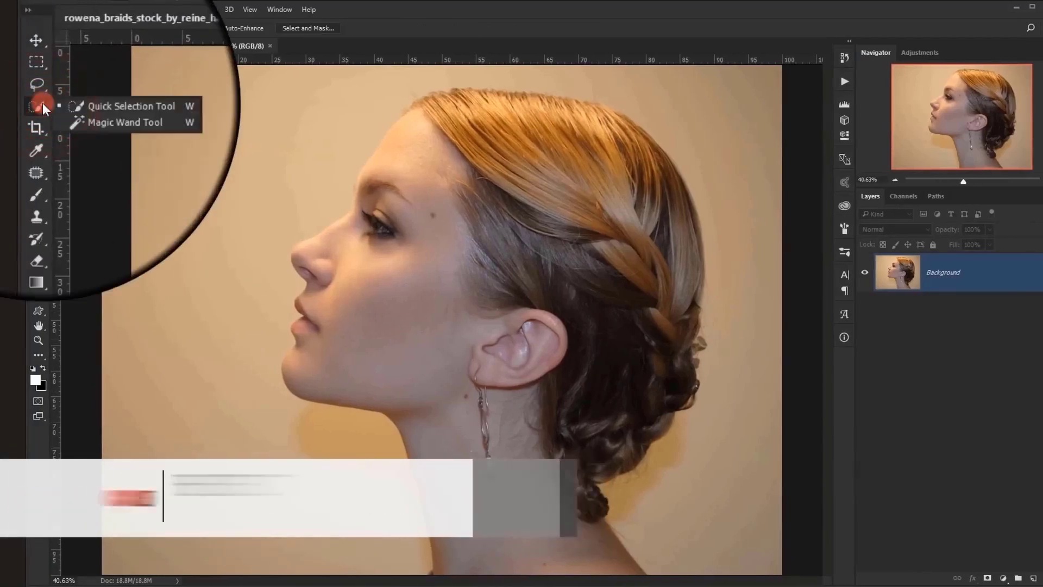
left_click(113, 106)
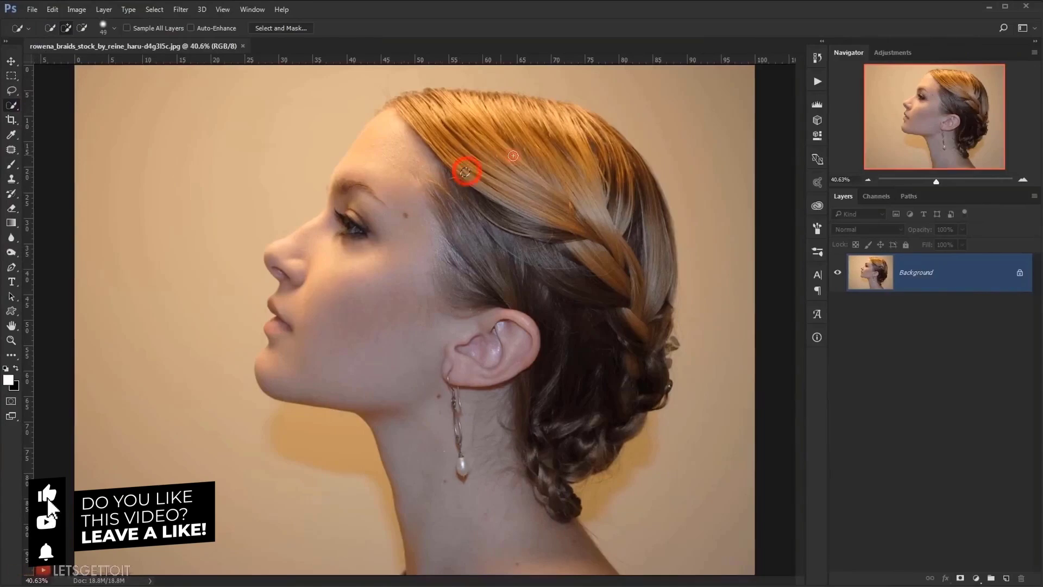
mouse_move(592, 207)
left_mouse_down()
mouse_move(606, 147)
mouse_move(626, 159)
mouse_move(577, 124)
mouse_move(550, 119)
mouse_move(478, 158)
left_mouse_up()
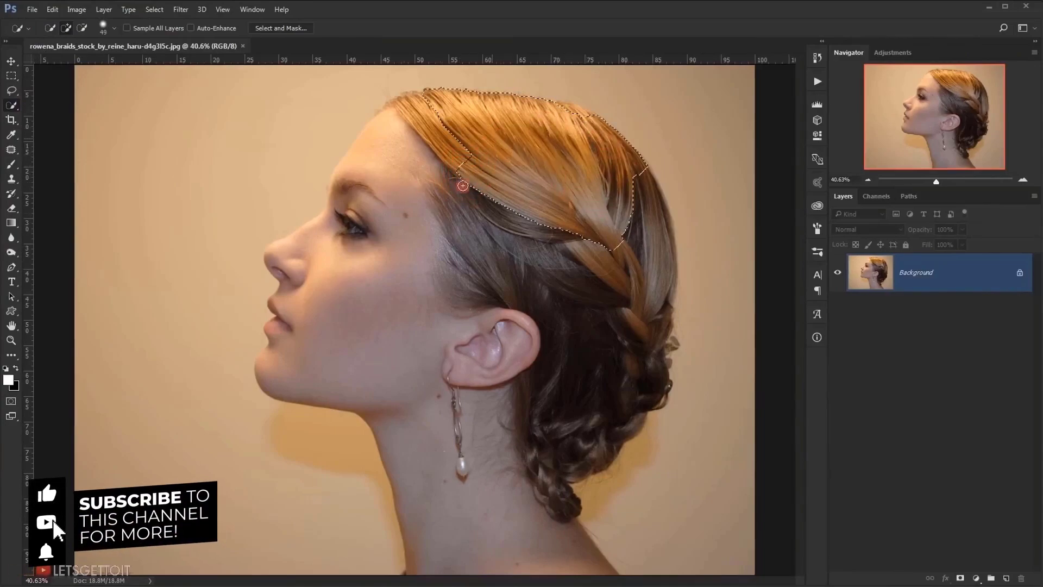
mouse_move(459, 401)
left_mouse_down()
mouse_move(501, 521)
mouse_move(356, 179)
mouse_move(338, 173)
mouse_move(332, 191)
mouse_move(481, 123)
mouse_move(567, 107)
left_mouse_up()
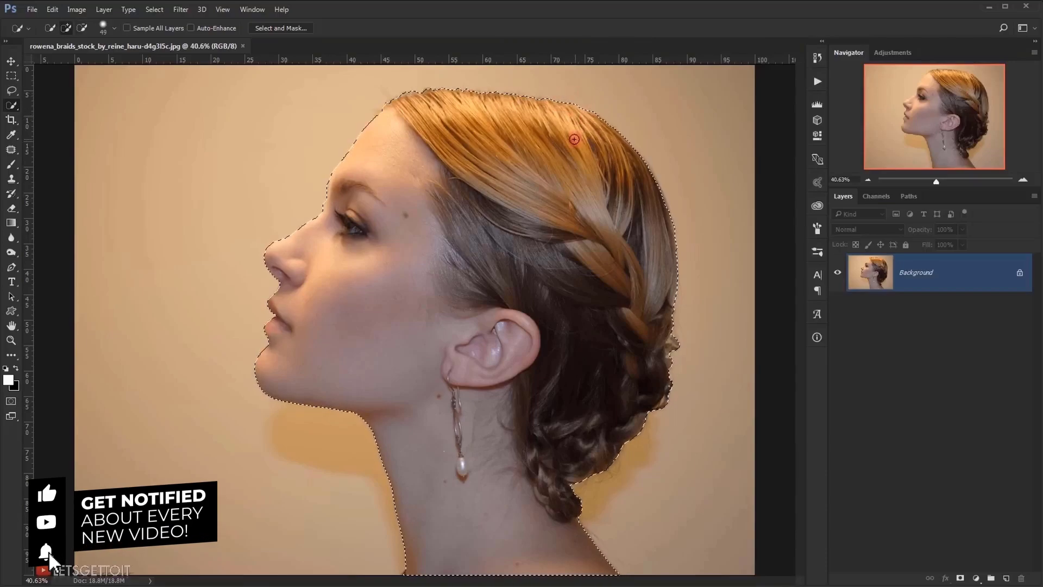
right_click(511, 167)
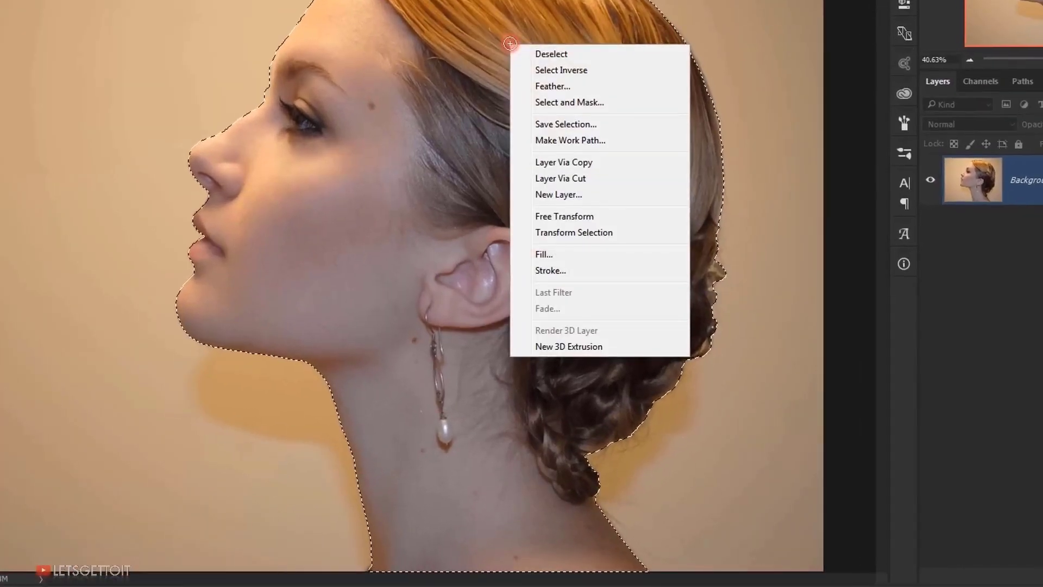
Feather the selection by 0.5 pixels
left_click(544, 86)
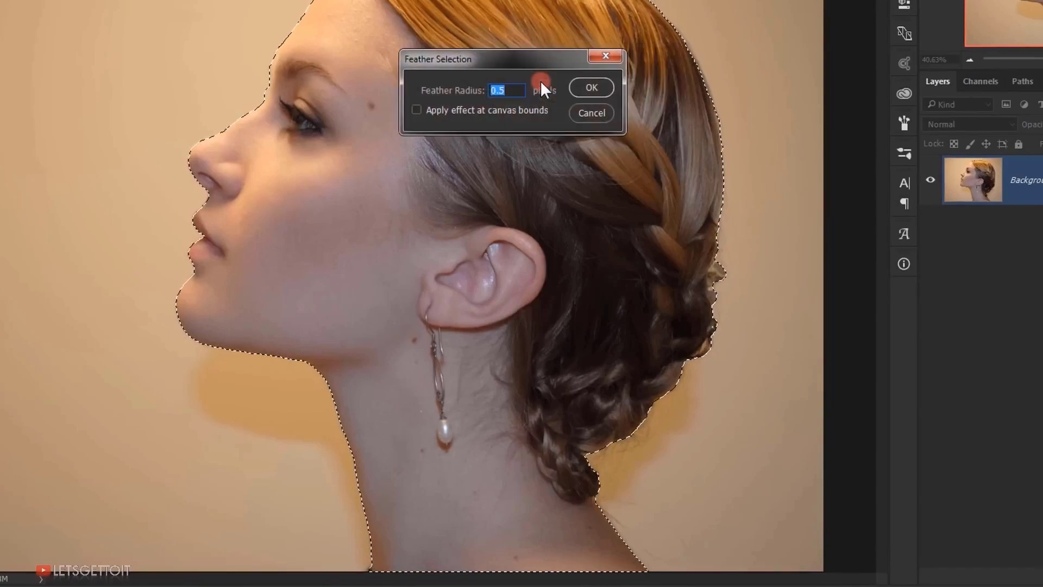
left_click(515, 87)
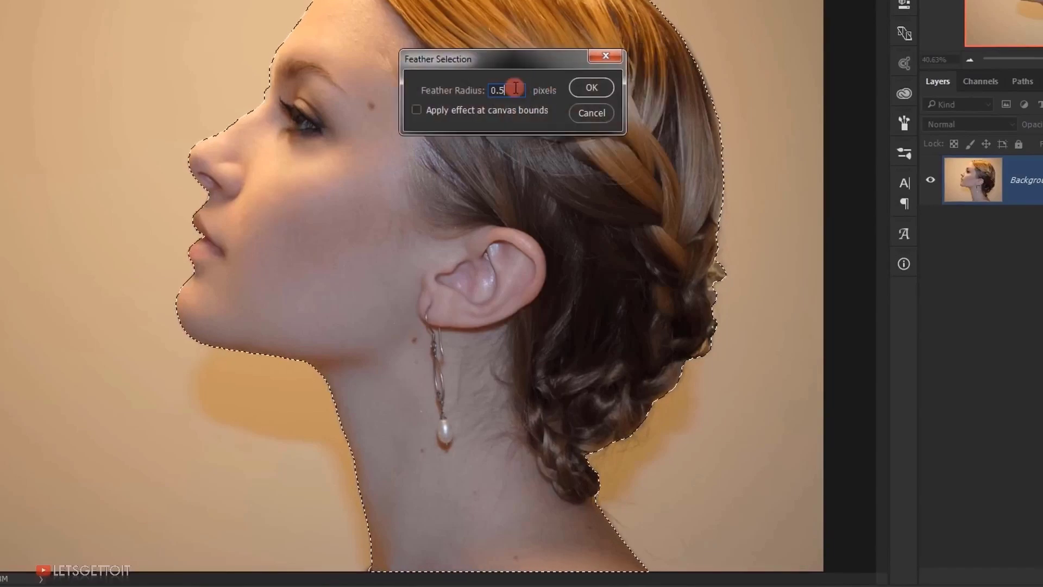
left_click(586, 95)
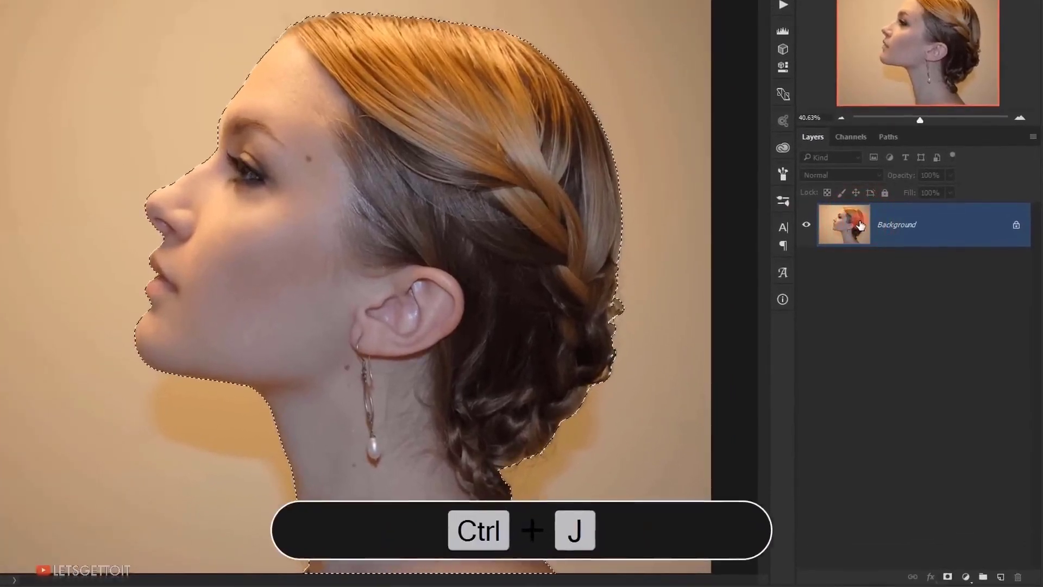
Copy the woman onto a new layer named Model and delete the Background layer
key("ctrl+j")
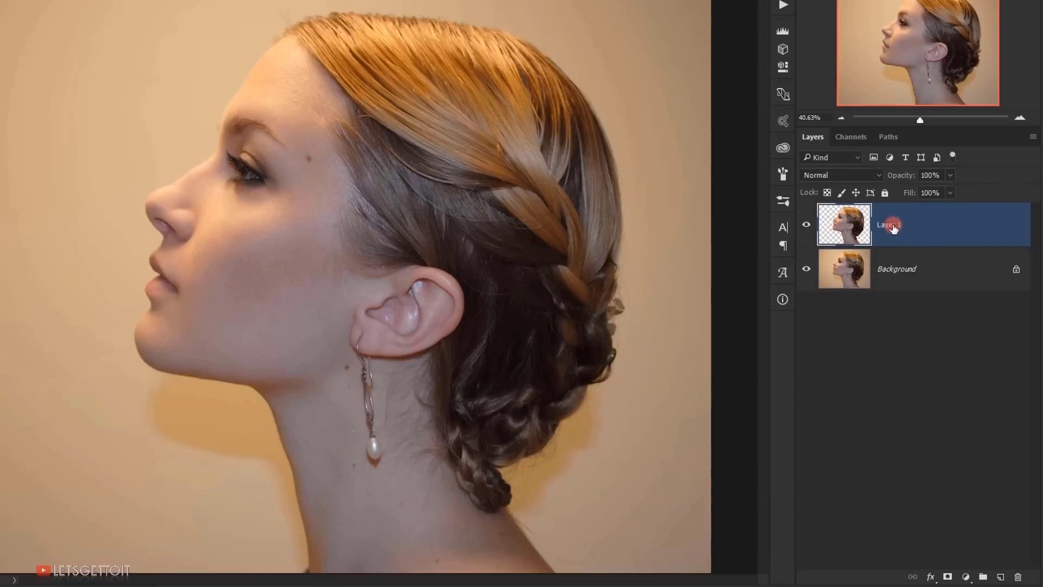
double_click(893, 226)
left_click(886, 265)
left_click_drag(897, 268, 1016, 575)
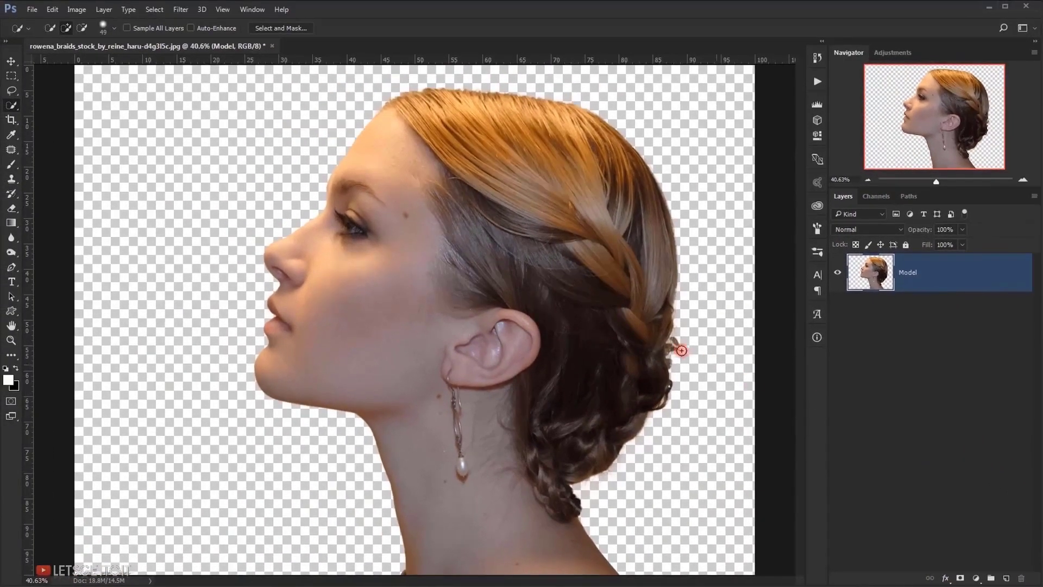
key("v")
scroll(678, 349, "down", 2)
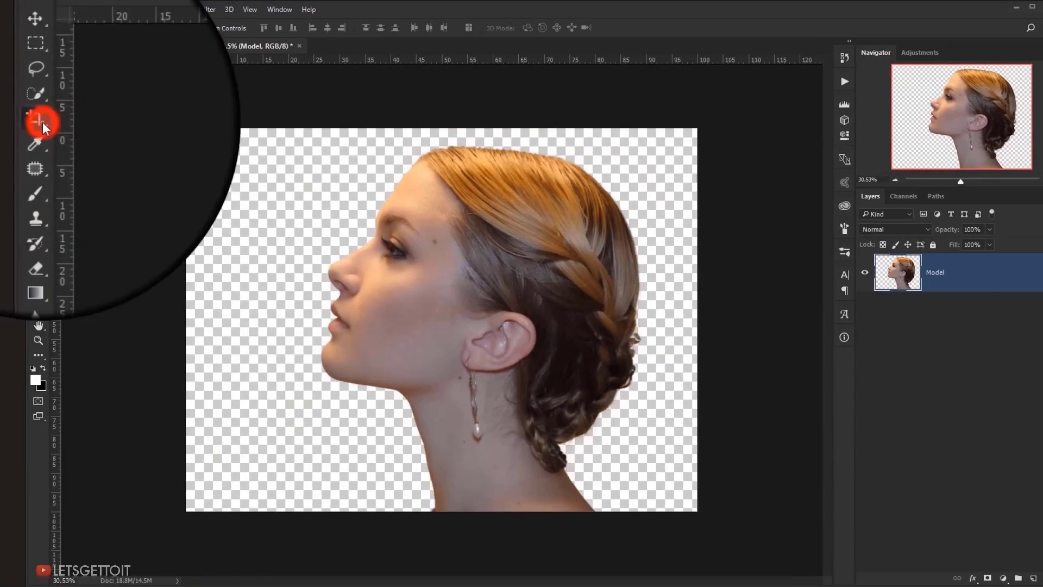
Extend the canvas rightward and above the head with the Crop Tool, then fit it on screen
left_click(11, 119)
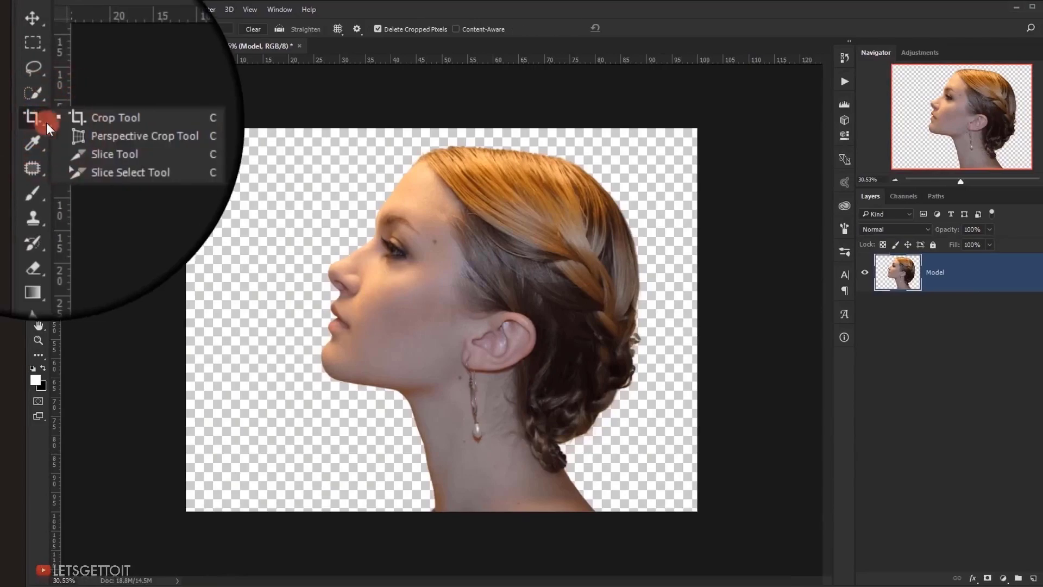
left_click(137, 125)
left_click_drag(669, 318, 725, 320)
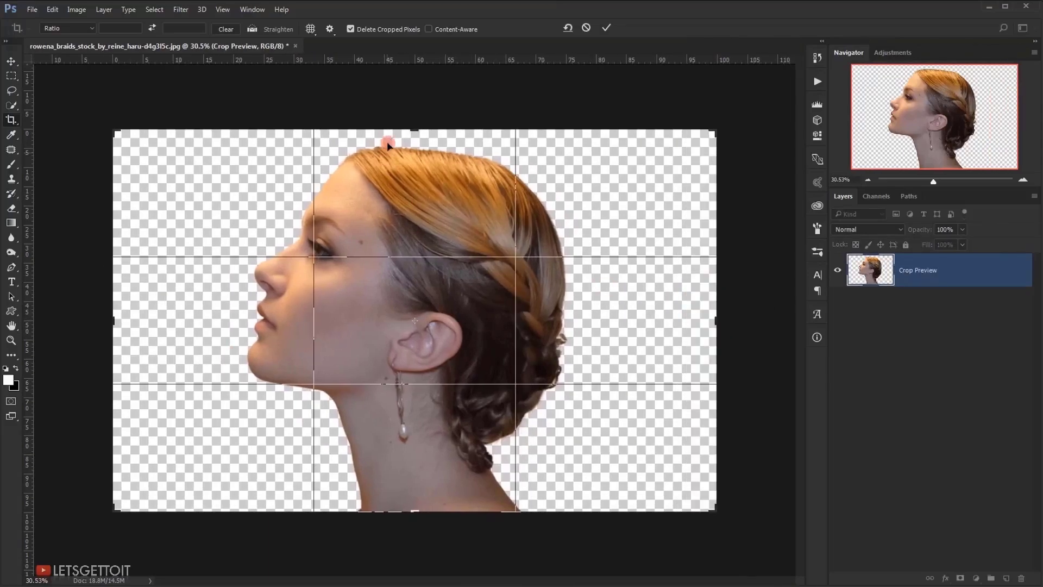
left_click_drag(412, 125, 415, 97)
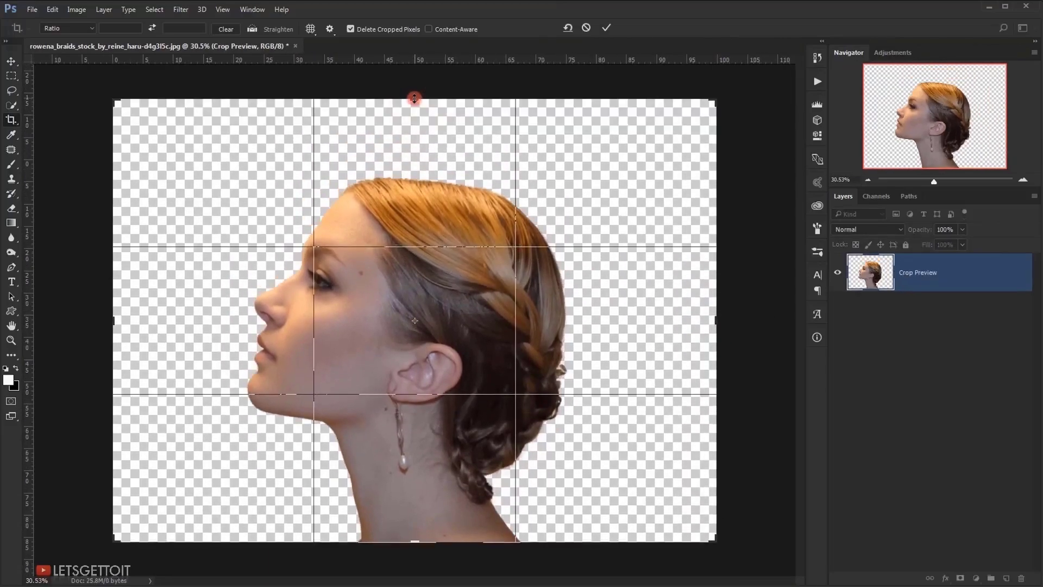
left_click(605, 28)
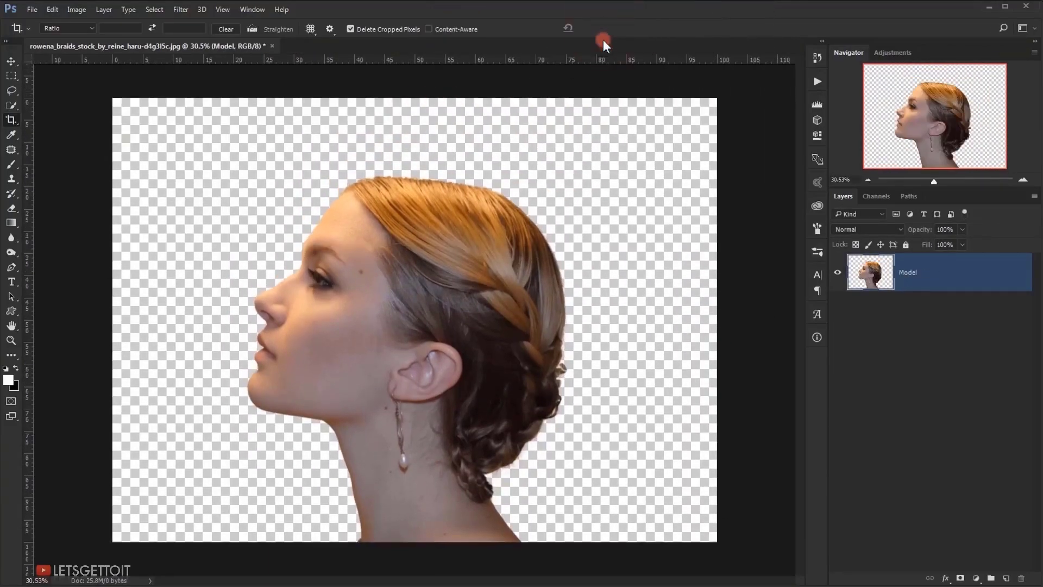
key("ctrl+0")
key("v")
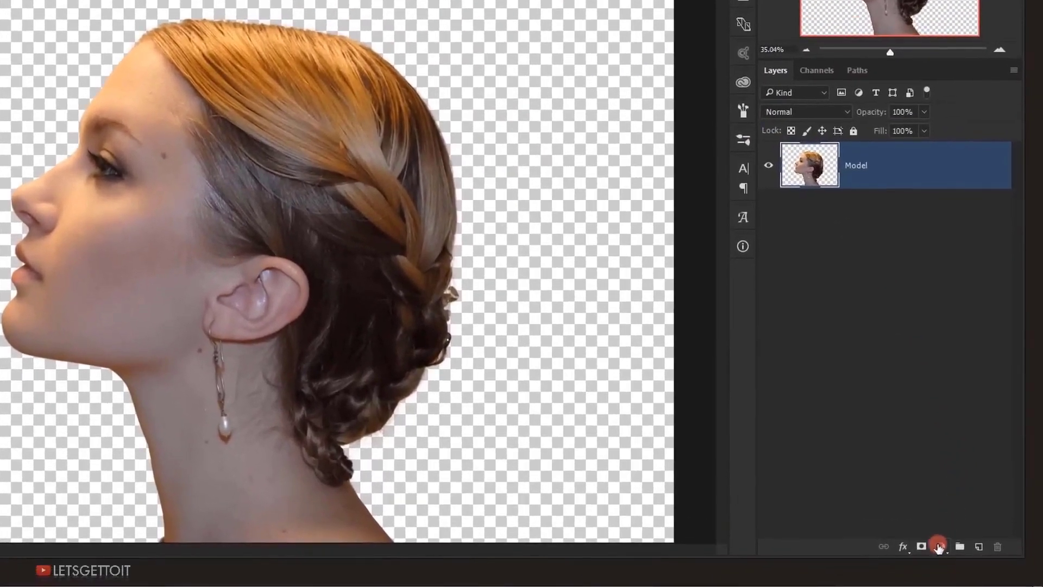
Add a white Solid Color fill layer below Model and name it BG
left_click(971, 573)
left_click(946, 241)
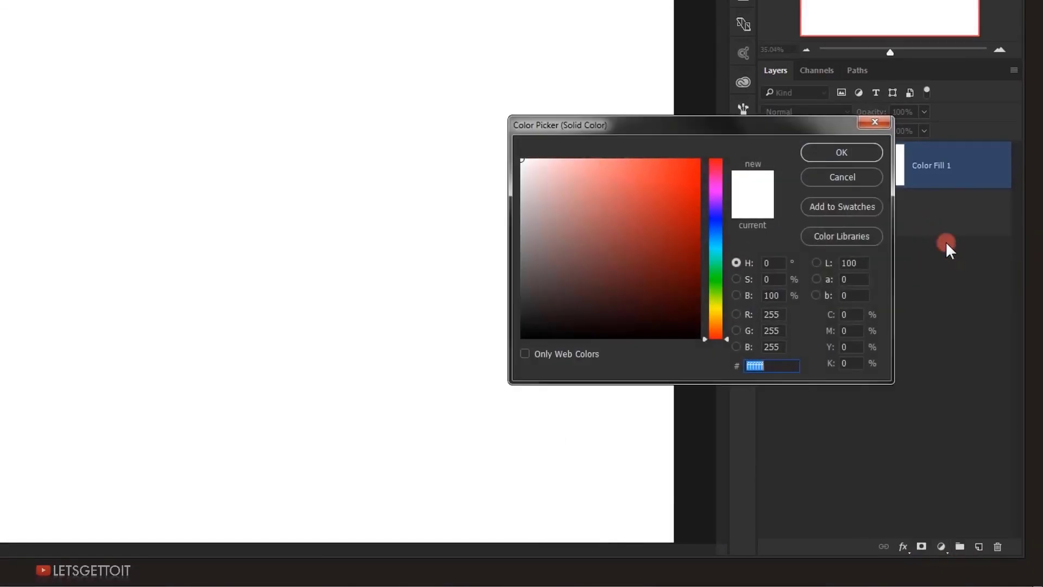
left_click(848, 152)
left_click(975, 267)
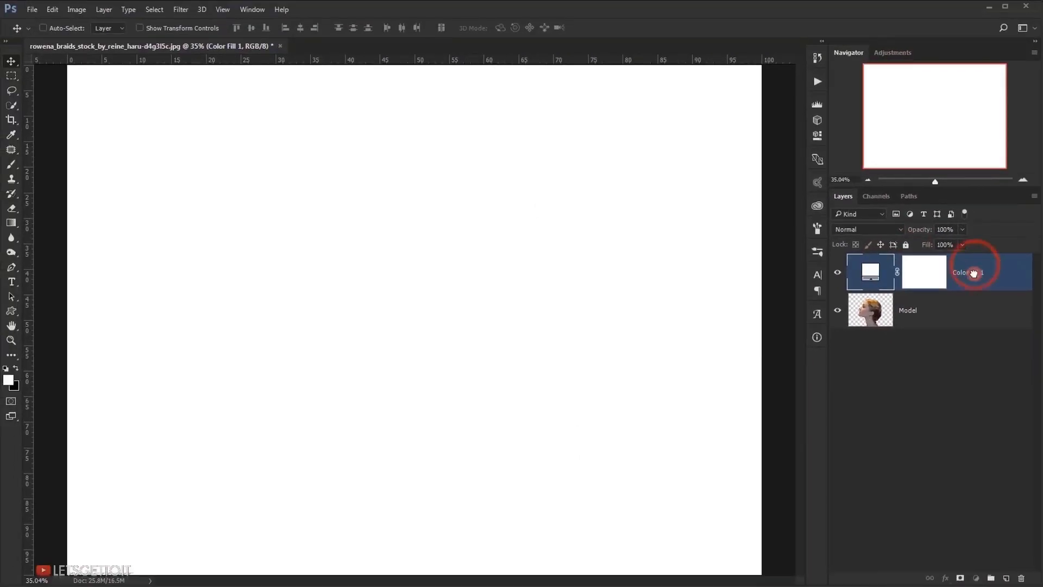
left_click_drag(974, 273, 964, 310)
double_click(967, 310)
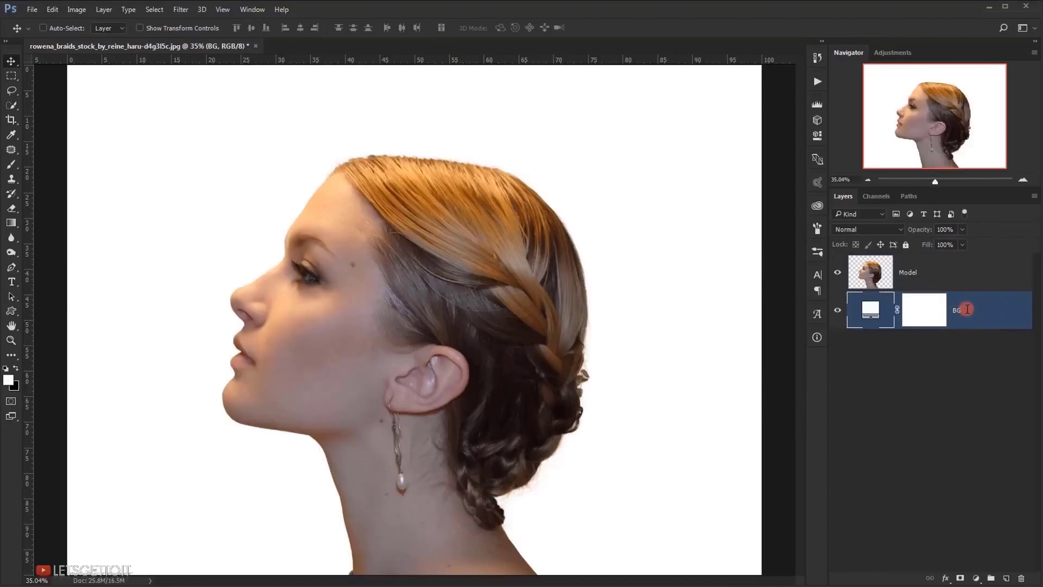
Desaturate the Model layer to grayscale and open the mountain photo
left_click(905, 273)
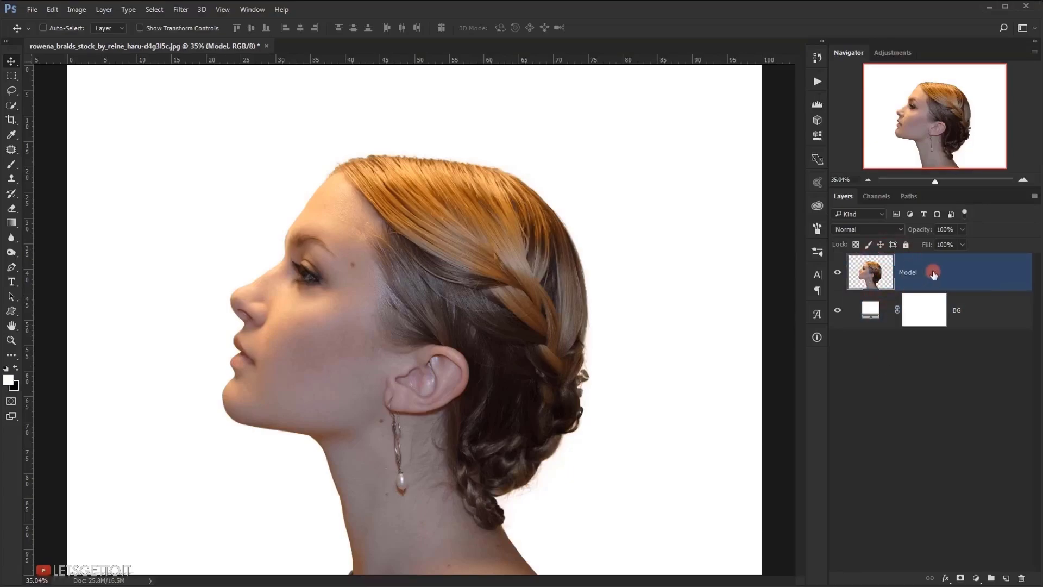
key("ctrl+shift+u")
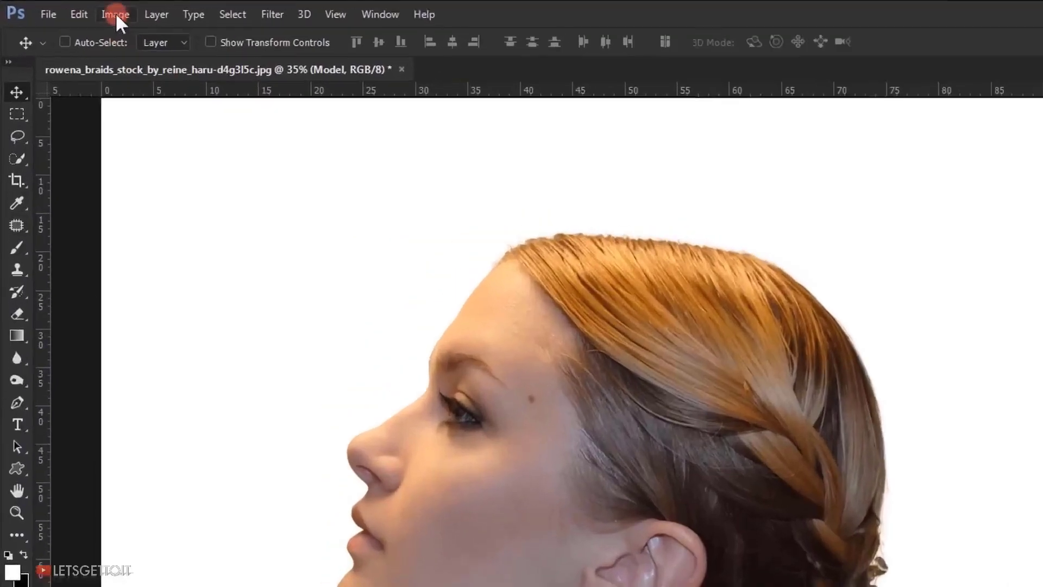
left_click(77, 9)
mouse_move(157, 59)
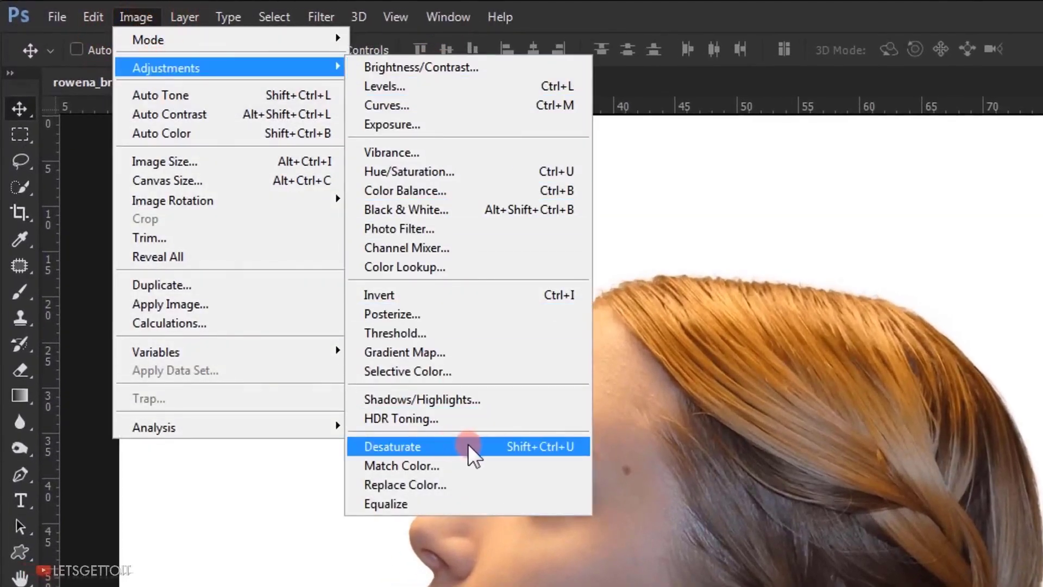
left_click(519, 447)
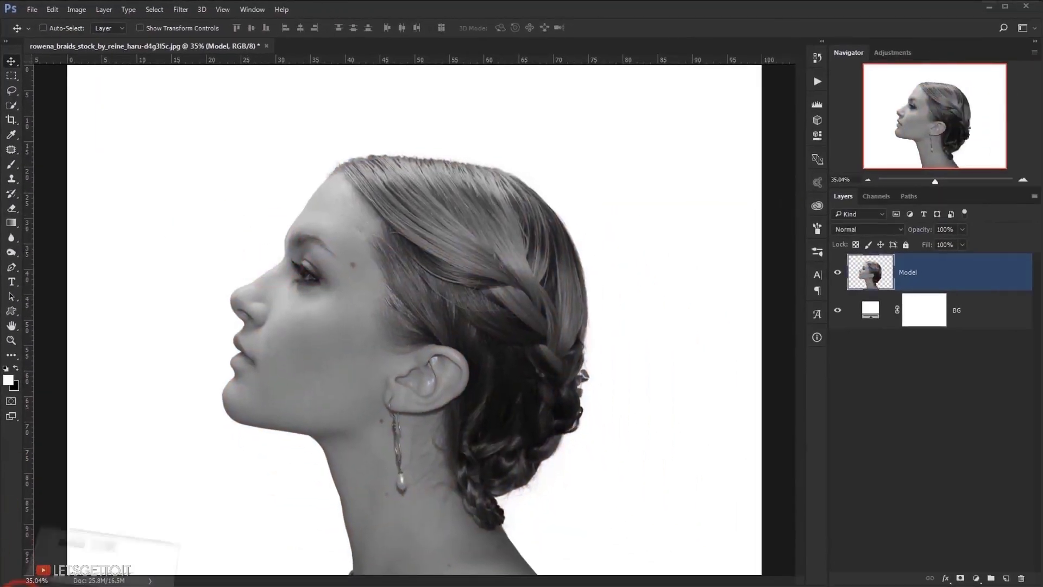
key("alt+Tab")
left_click_drag(261, 179, 18, 460)
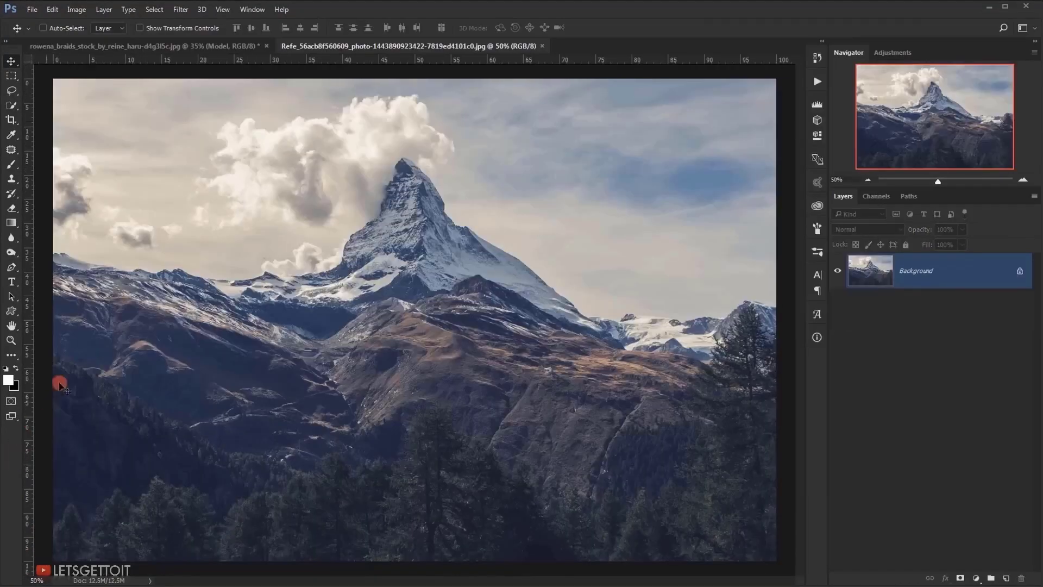
Bring the mountains into the portrait as layer Mountain at 50% opacity over the head
left_click_drag(181, 291, 321, 229)
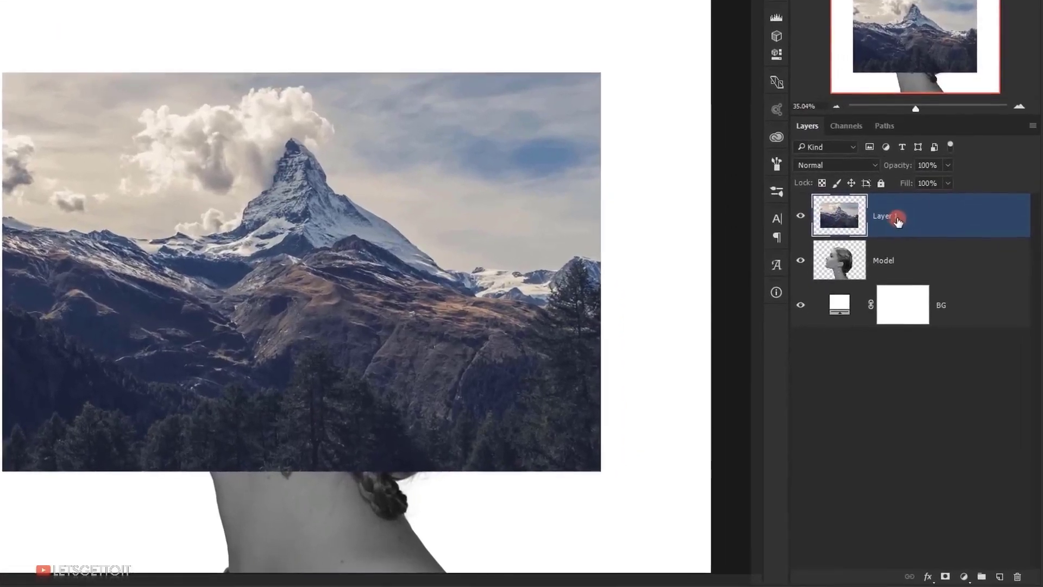
double_click(896, 219)
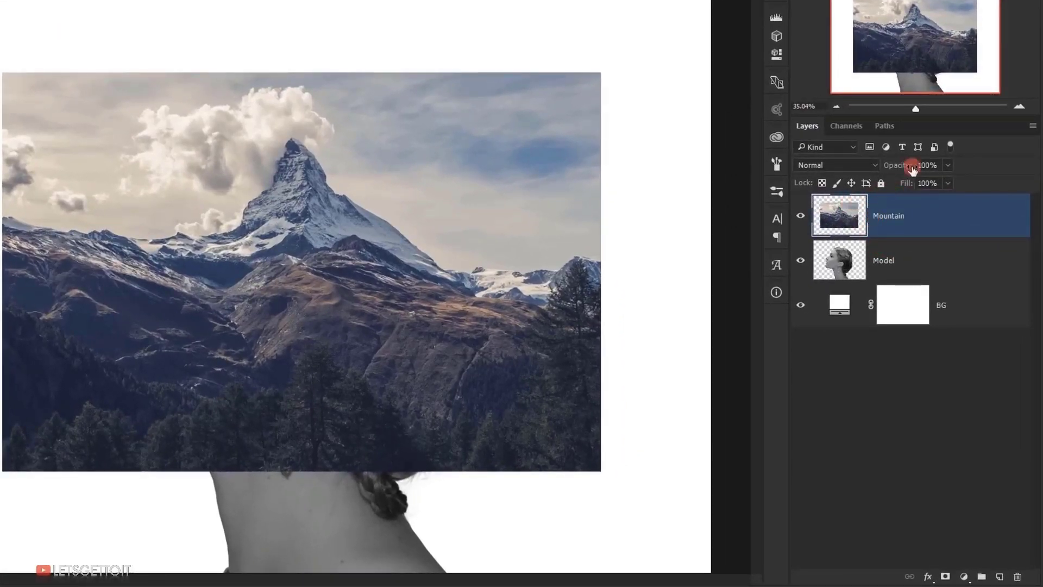
left_click_drag(909, 167, 874, 166)
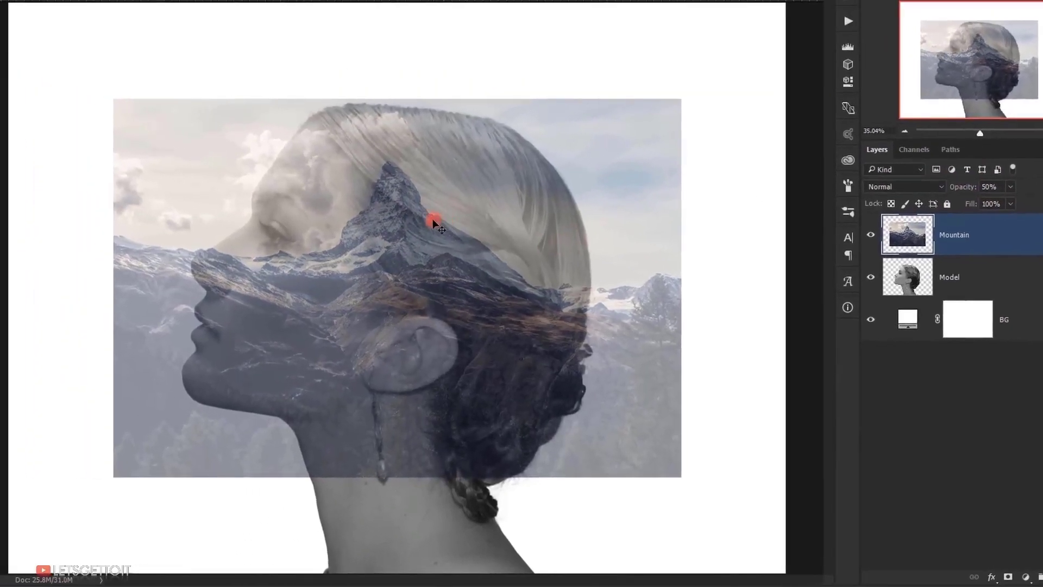
left_click_drag(433, 223, 428, 228)
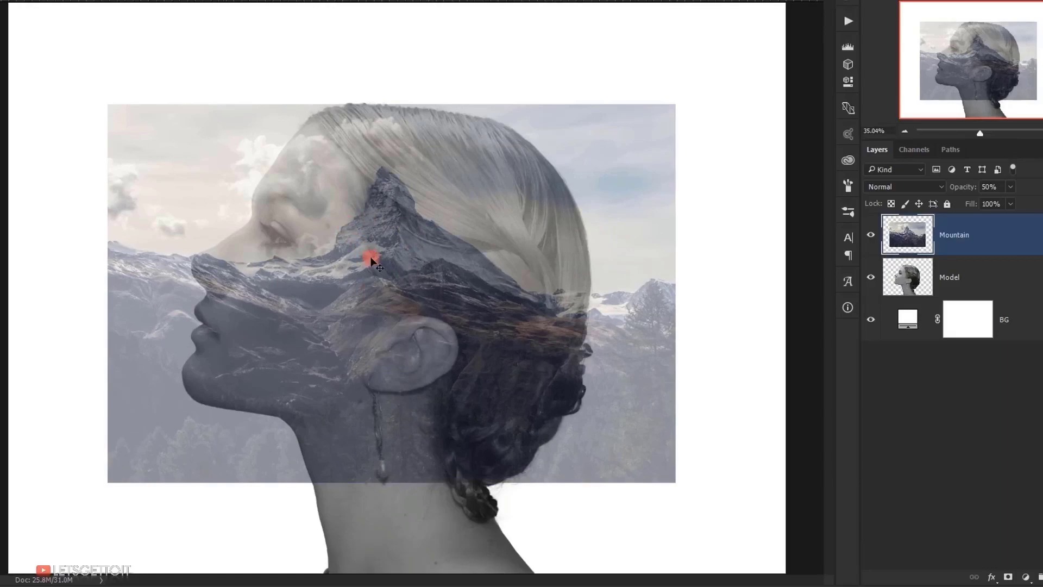
left_click_drag(435, 278, 423, 273)
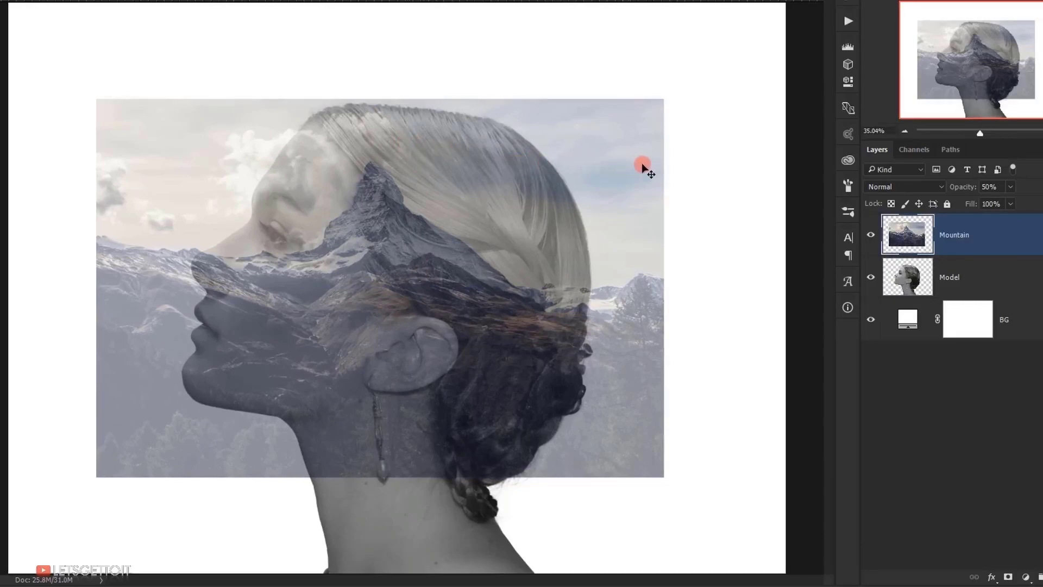
key("ctrl+t")
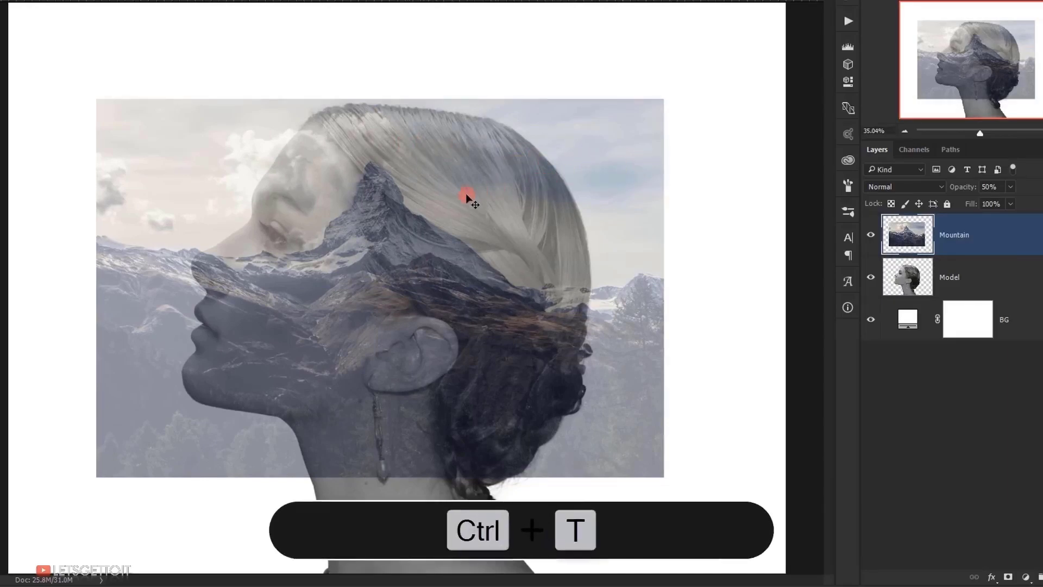
Flip the Mountain layer horizontally and enlarge it to cover the head and neck
right_click(341, 157)
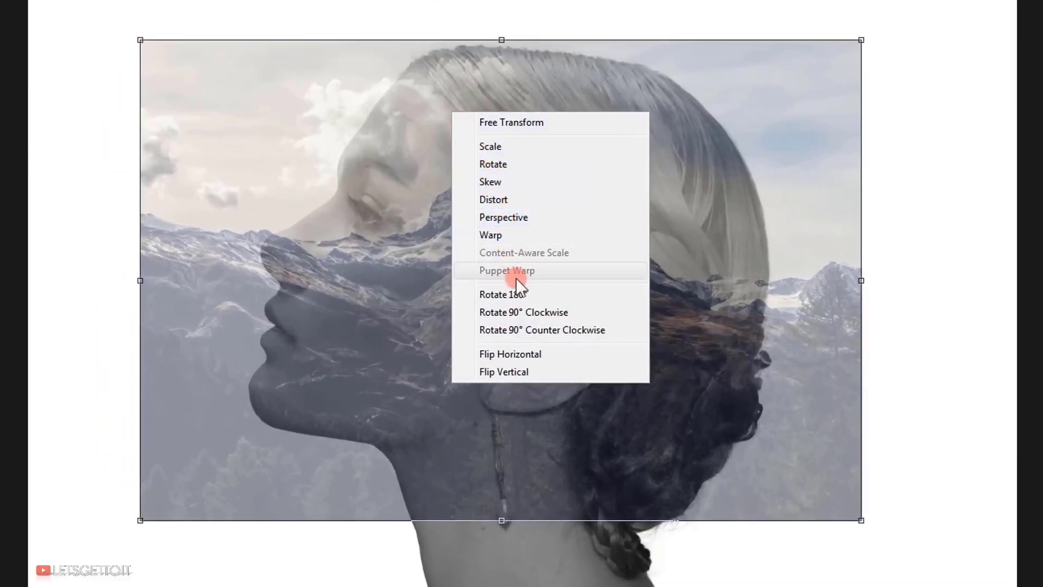
left_click(548, 354)
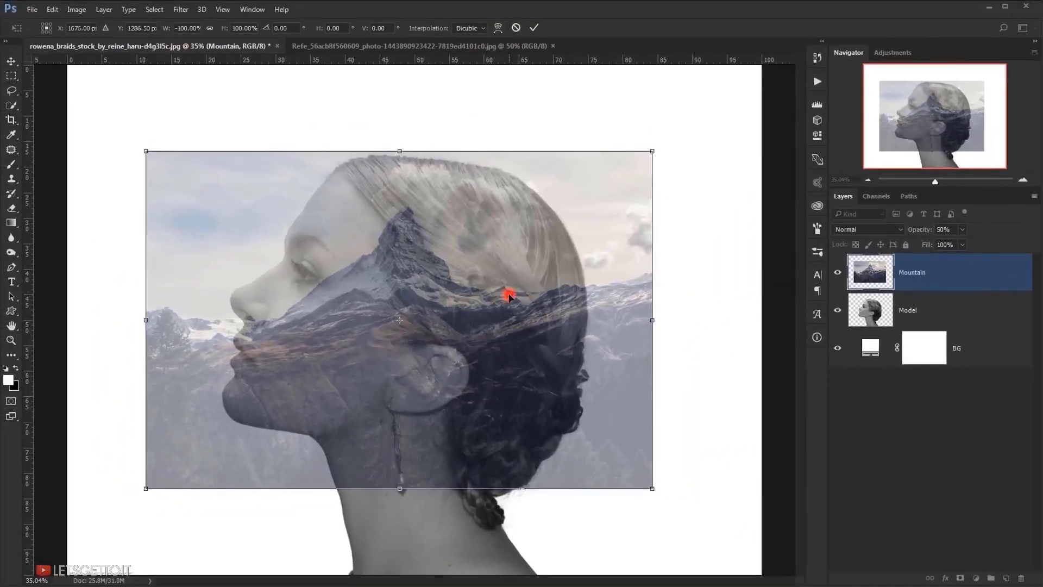
left_click_drag(641, 238, 613, 248)
left_click_drag(482, 298, 480, 297)
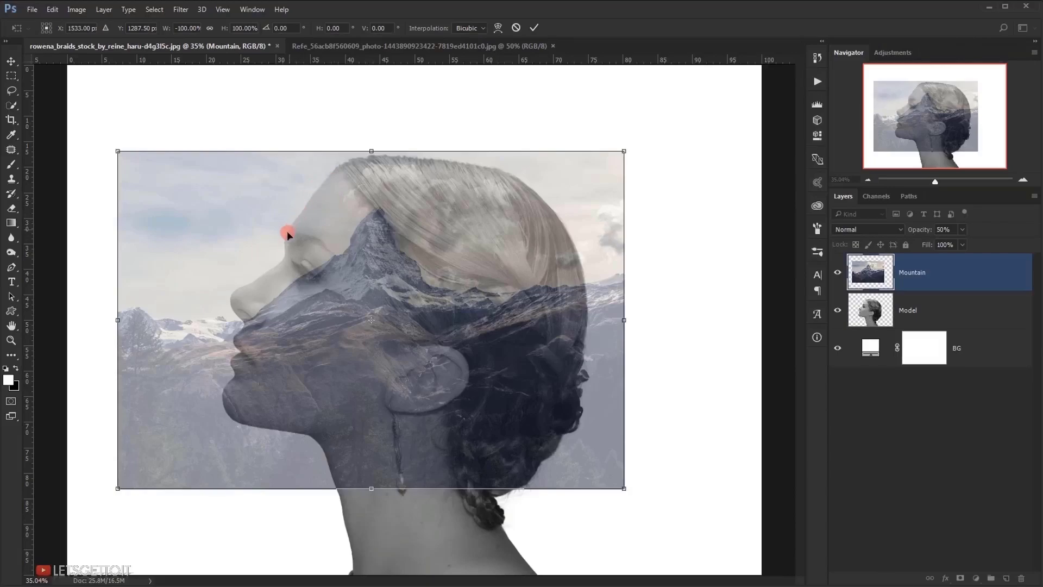
left_click_drag(624, 489, 687, 530)
key("ctrl+minus")
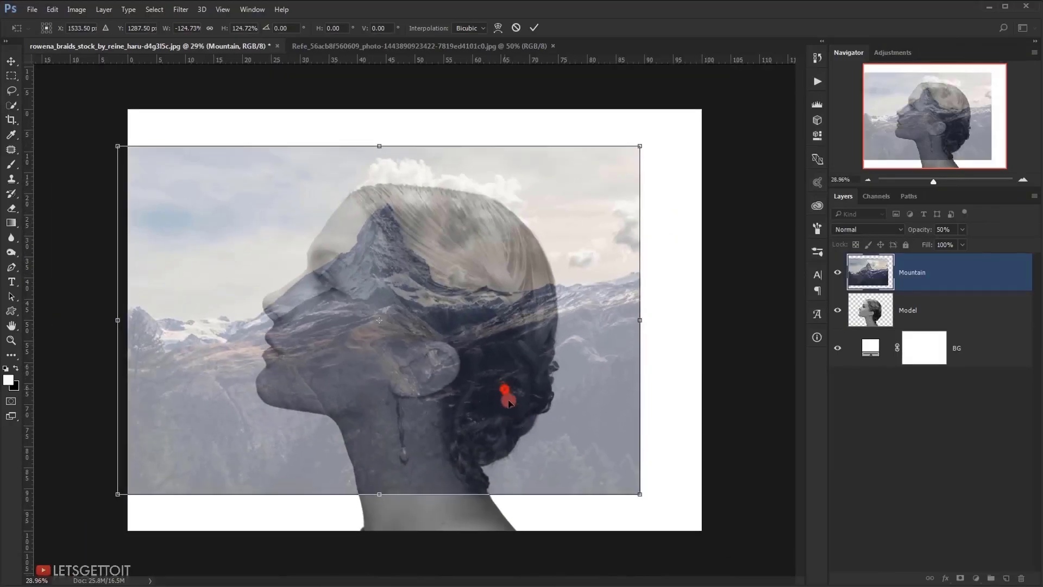
left_click_drag(524, 384, 531, 398)
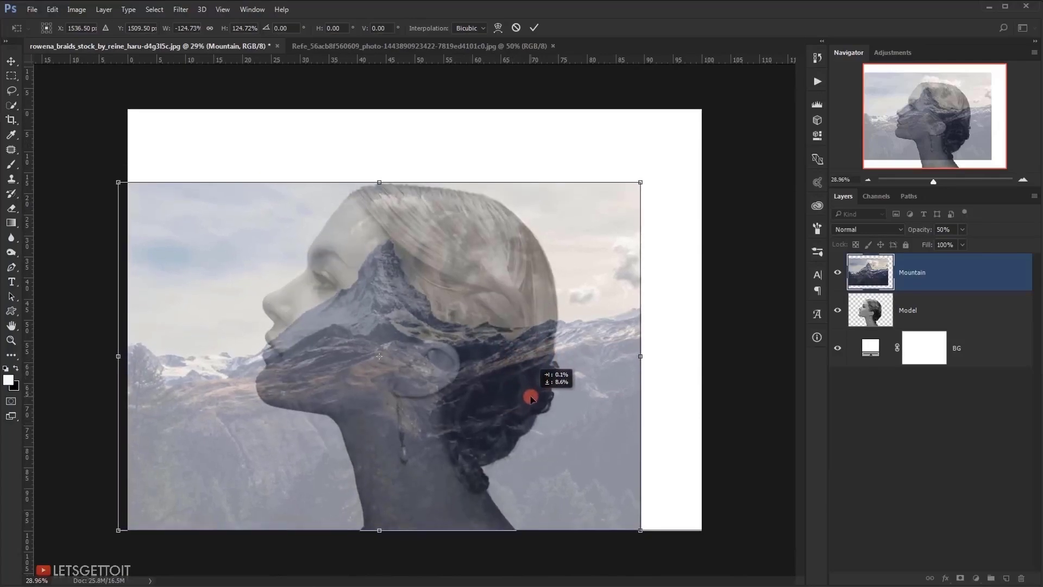
left_click_drag(117, 184, 45, 152)
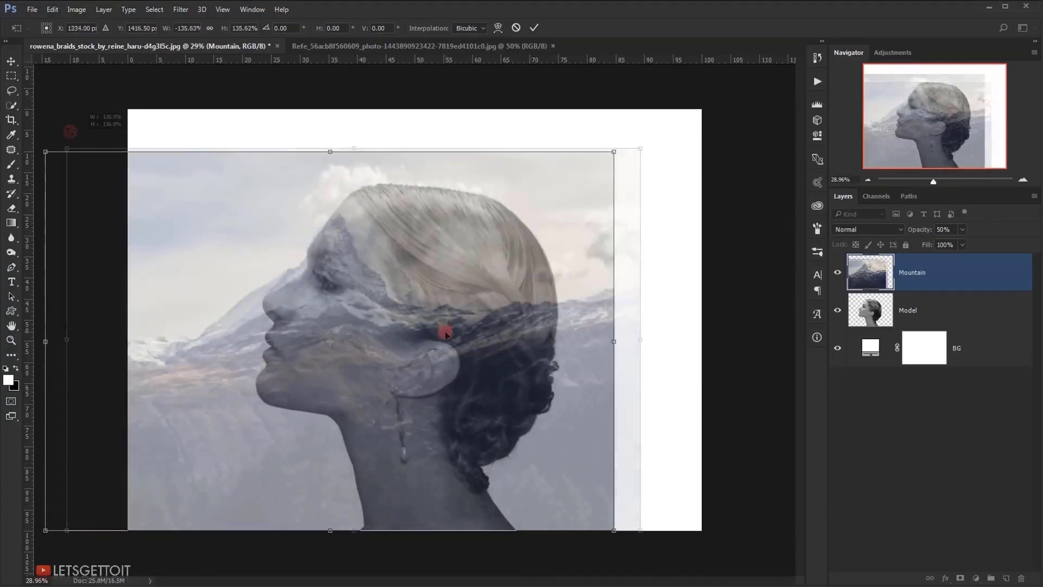
left_click(538, 31)
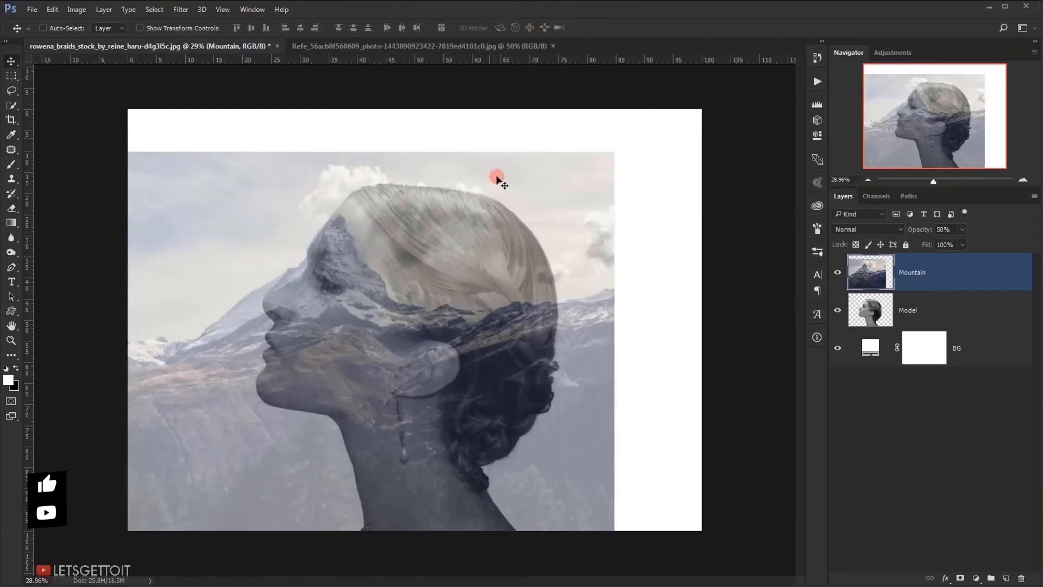
Set the Mountain layer opacity back to 100%
left_click(927, 231)
type("100")
key("Return")
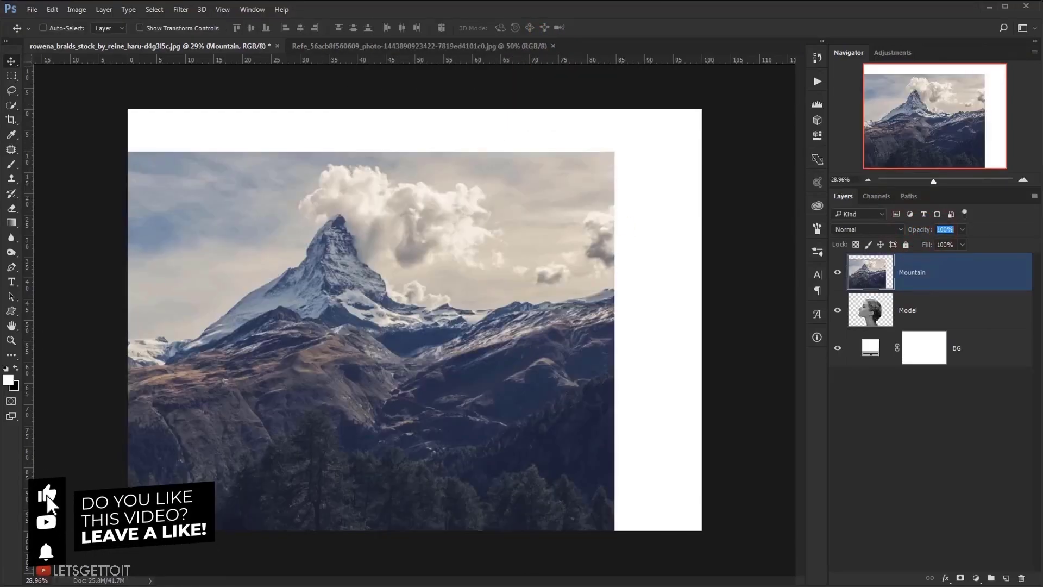
left_click(1014, 257)
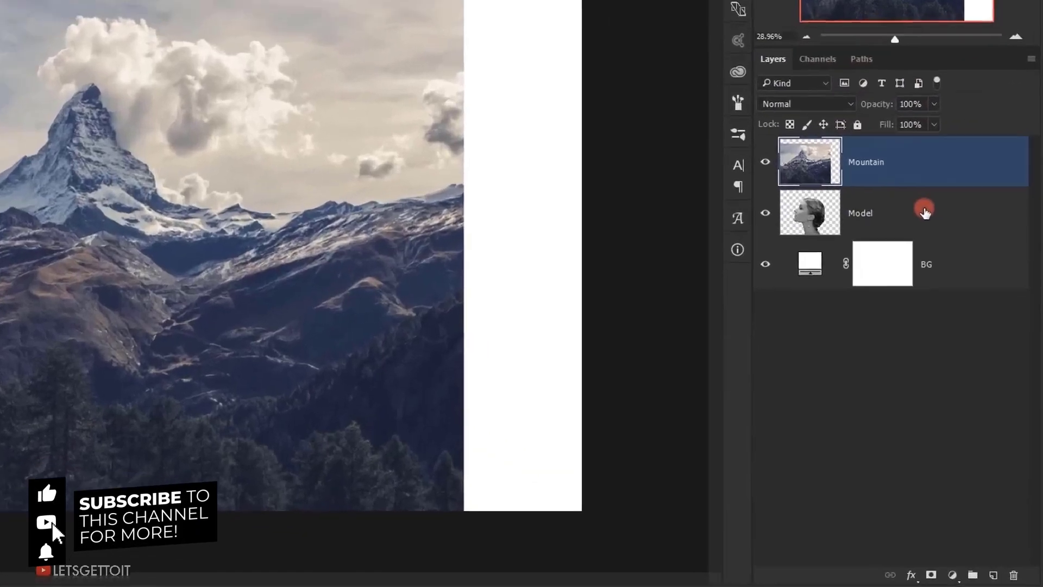
left_click(924, 212)
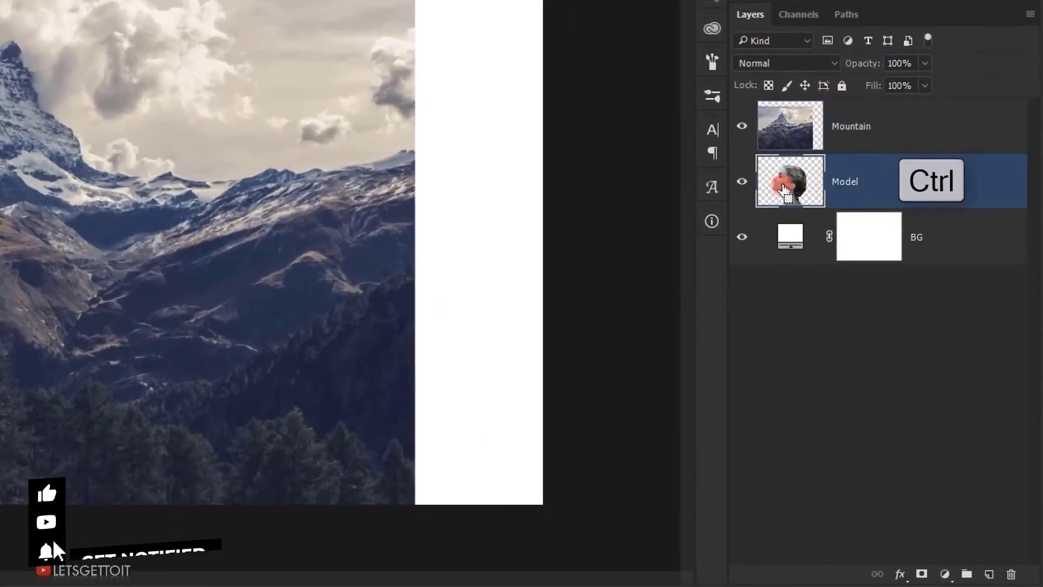
Mask the Mountain layer with the Model silhouette selection
left_click(784, 189, "ctrl")
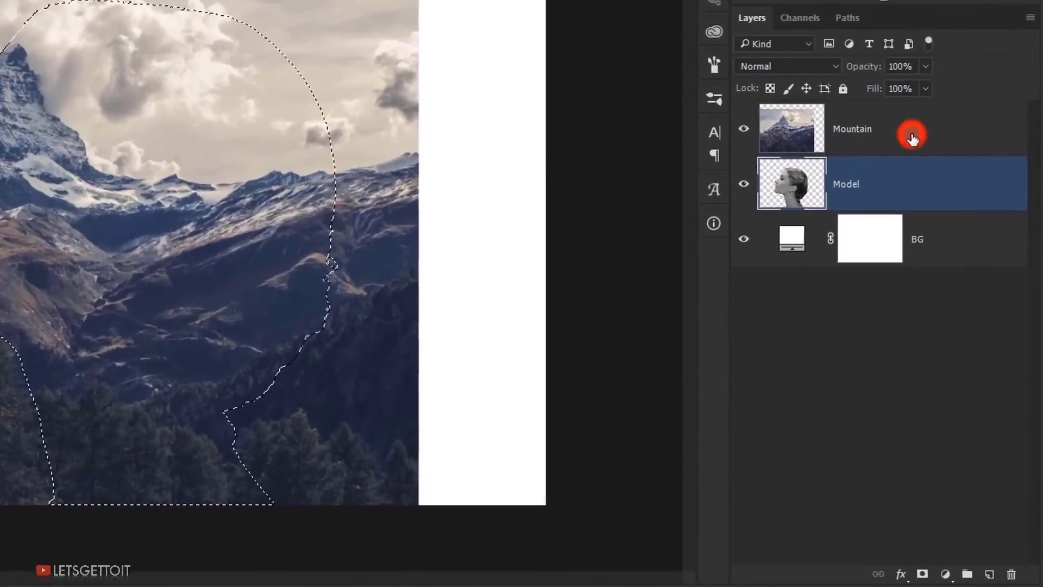
left_click(877, 178)
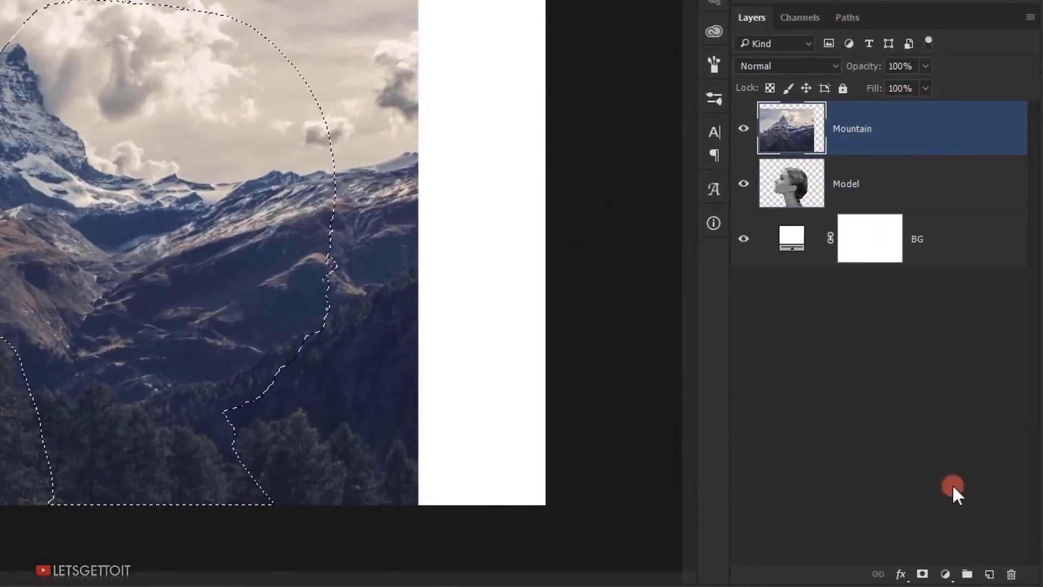
left_click(923, 574)
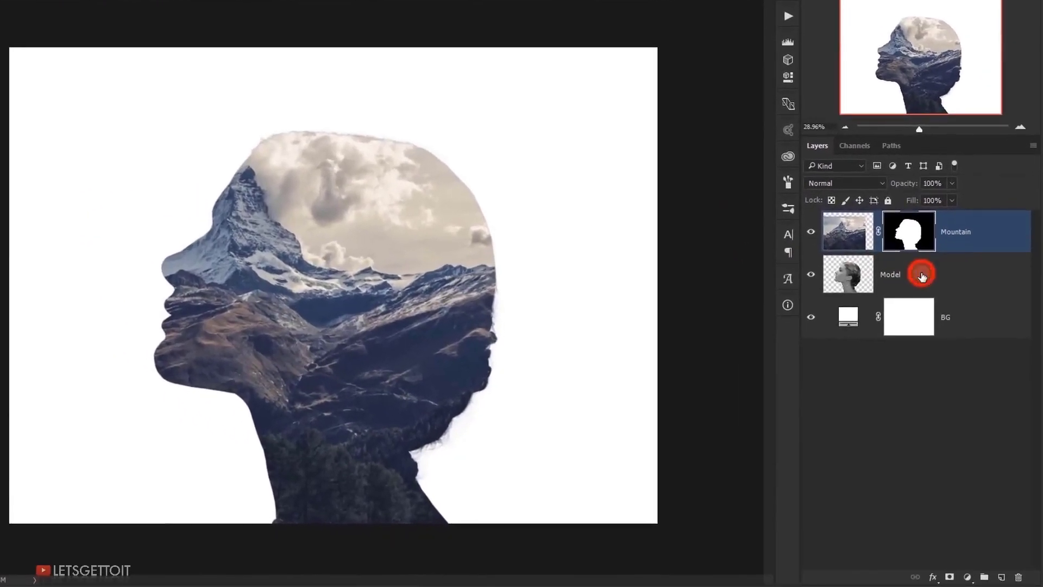
Duplicate the Model layer above Mountain
left_click(935, 307)
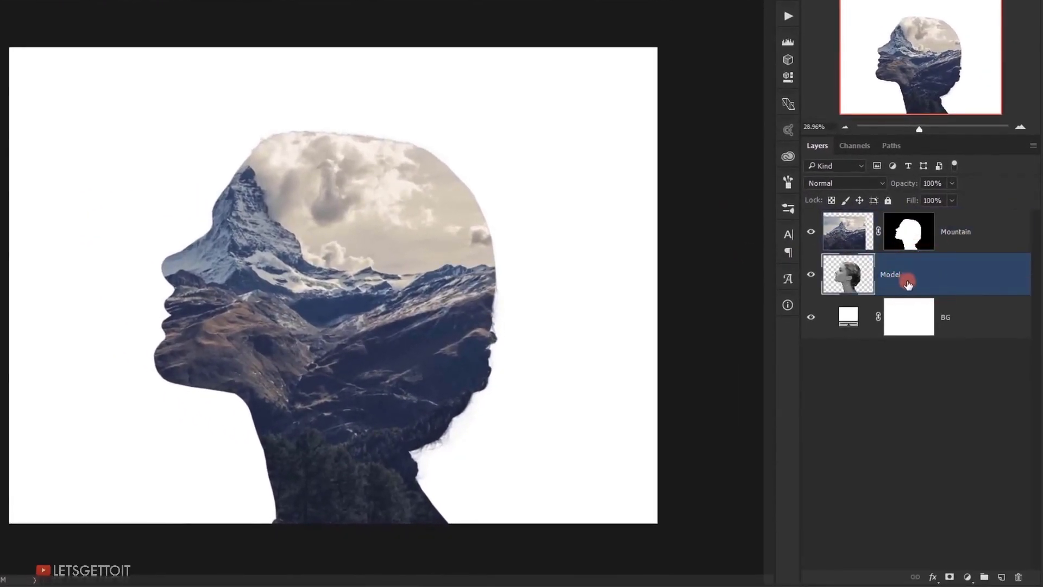
key("alt")
left_click_drag(916, 281, 903, 223)
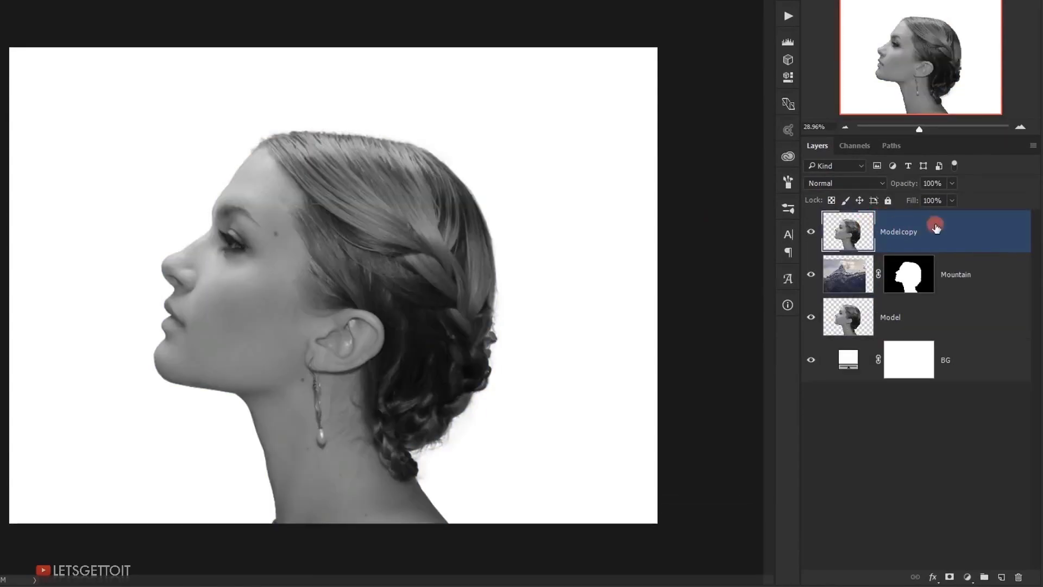
Set the Model copy to Lighten blend at 50% opacity and give it a layer mask
left_click(825, 183)
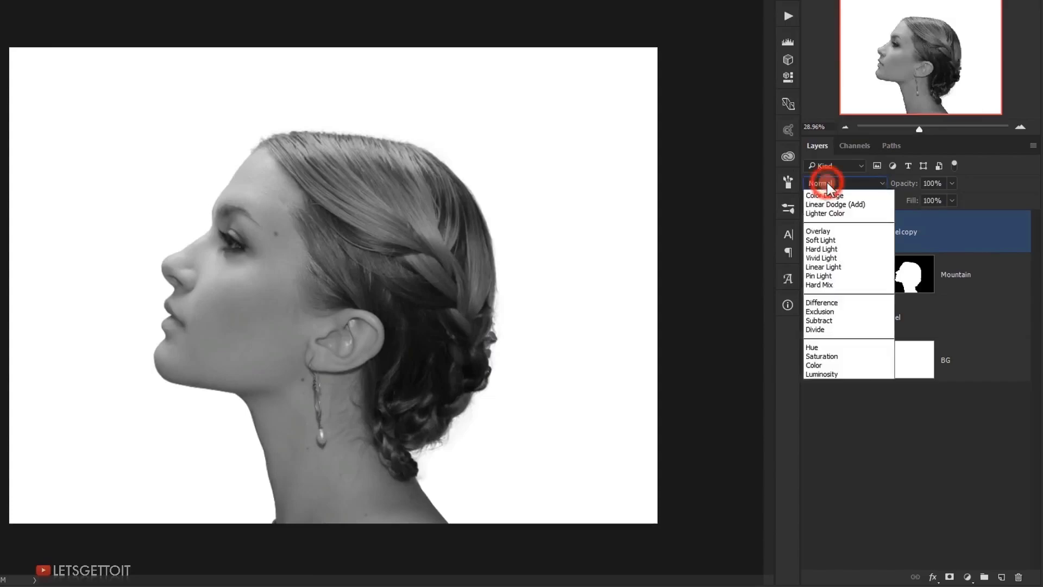
left_click(876, 279)
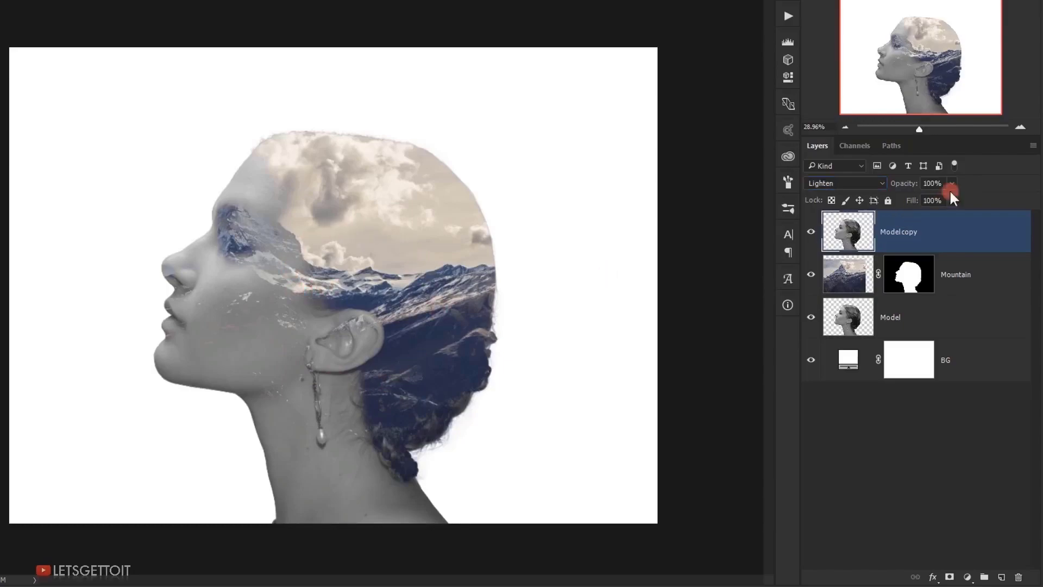
left_click_drag(902, 185, 887, 183)
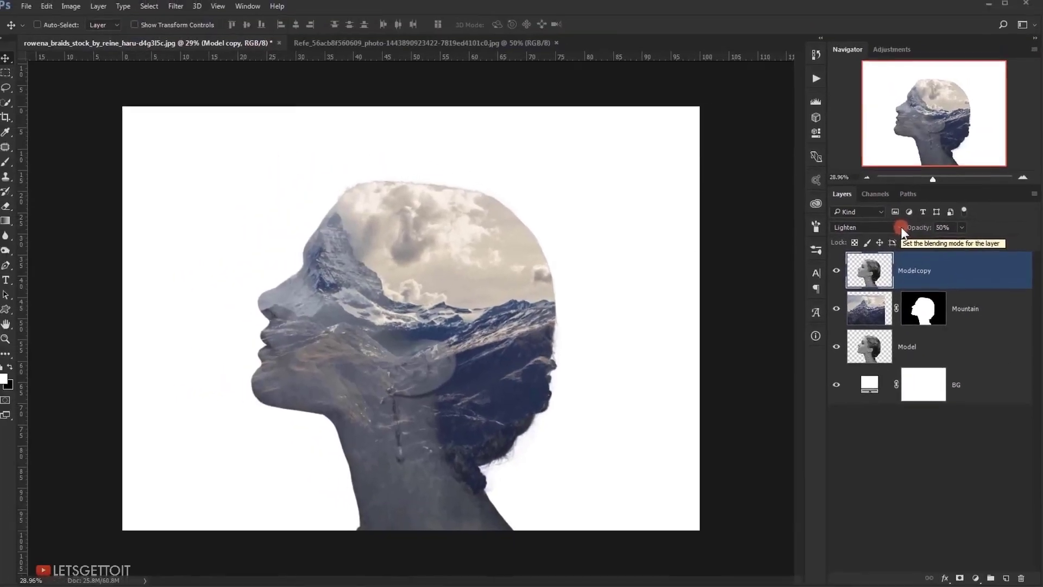
left_click_drag(417, 300, 420, 296)
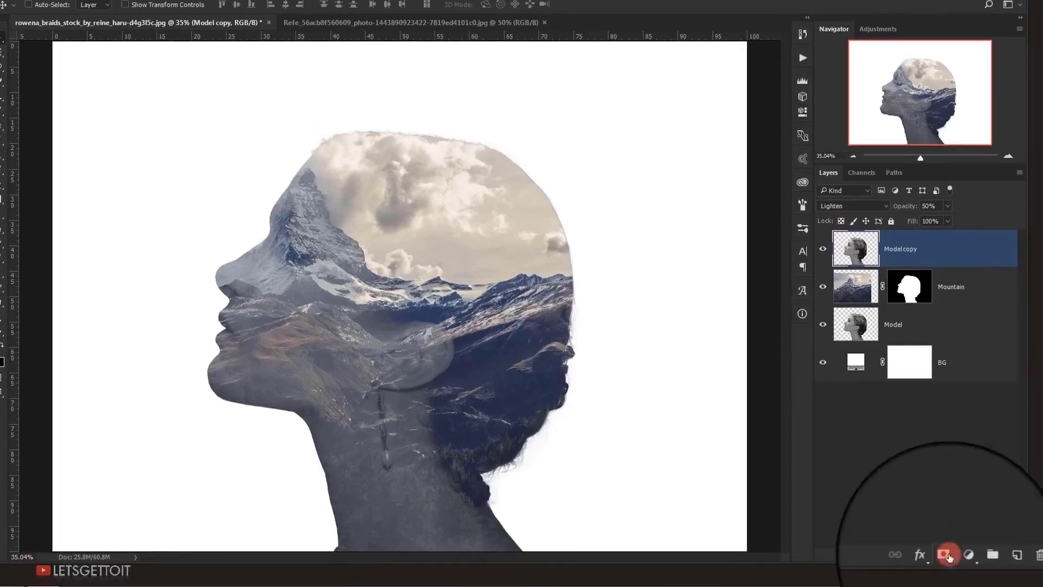
left_click(960, 578)
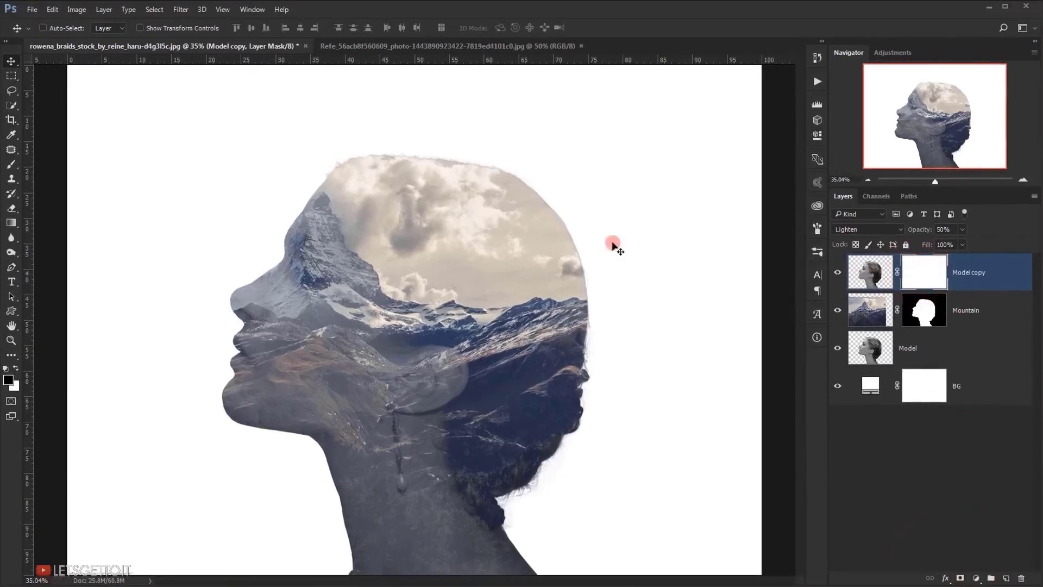
Brush black on the Model copy mask to hide the center of the copy
right_click(11, 164)
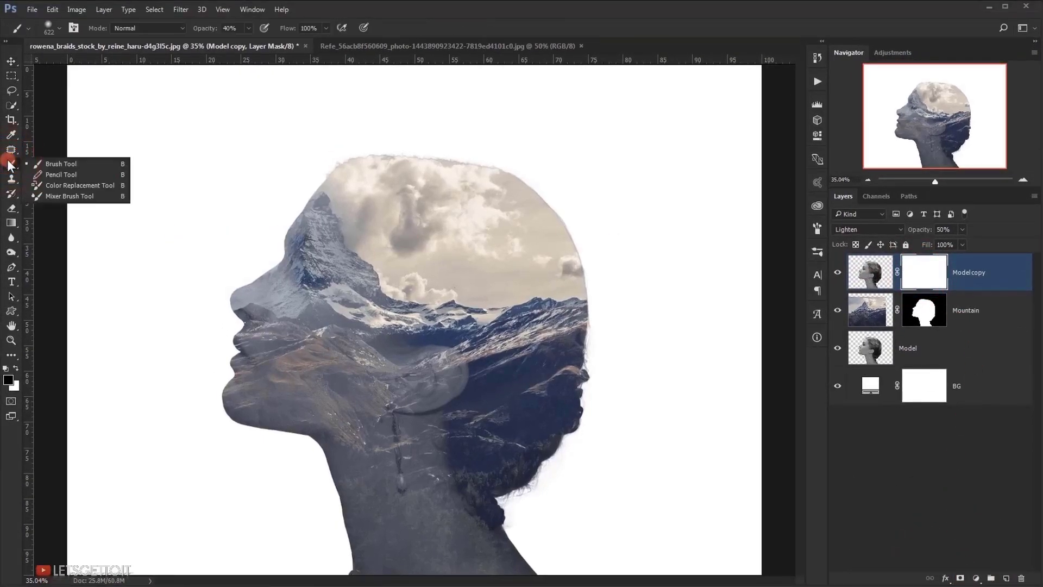
left_click(67, 160)
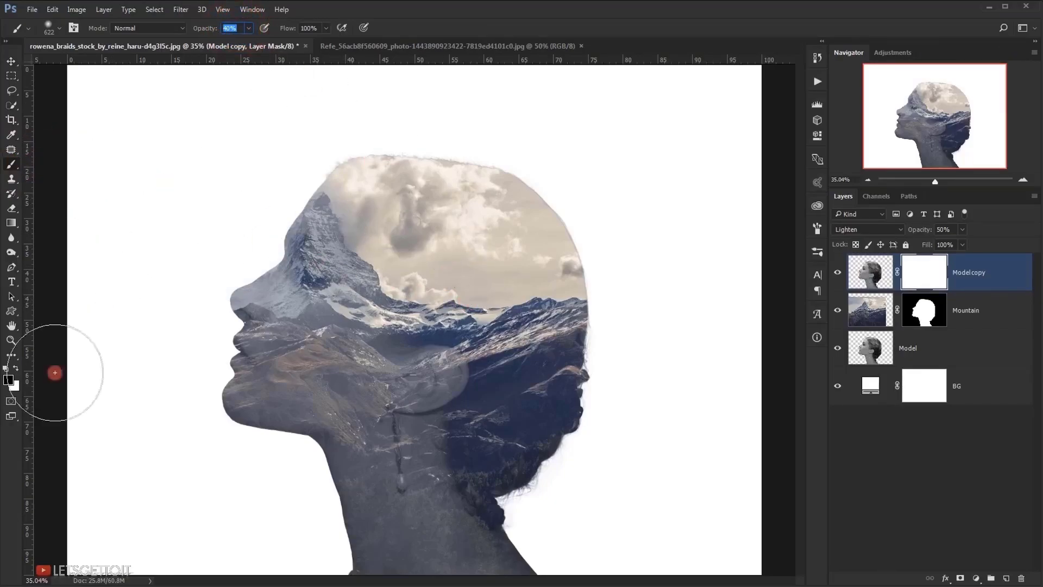
mouse_move(449, 362)
left_mouse_down()
mouse_move(437, 390)
mouse_move(468, 365)
mouse_move(447, 354)
mouse_move(440, 380)
mouse_move(474, 337)
mouse_move(447, 496)
mouse_move(461, 360)
mouse_move(455, 374)
mouse_move(502, 329)
mouse_move(480, 362)
mouse_move(582, 435)
left_mouse_up()
key("bracketright")
key("bracketright")
key("bracketright")
key("bracketright")
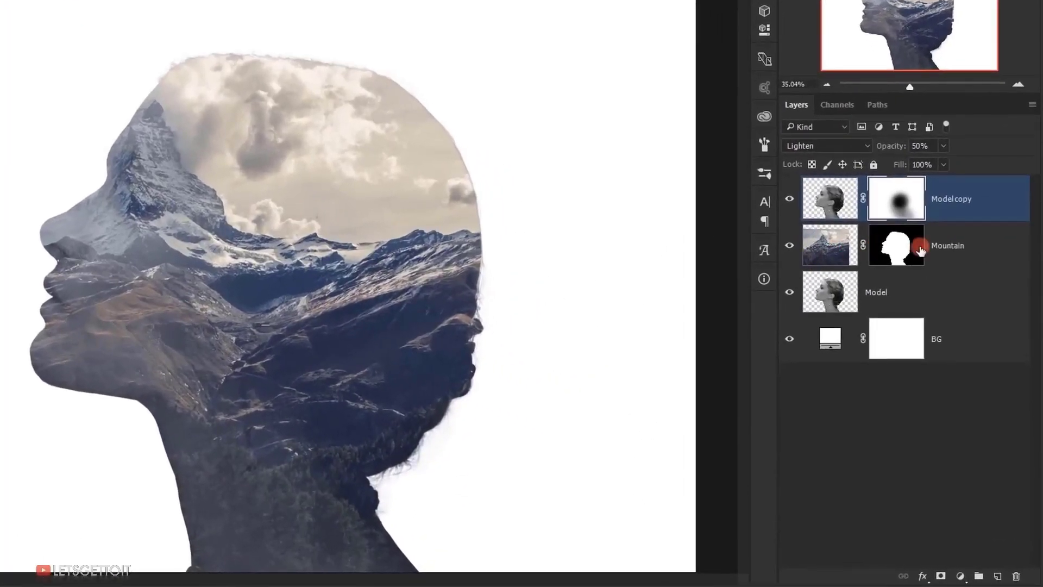
Paint the Mountain mask to reveal the nose and restore the neck, then select BG
left_click(918, 249)
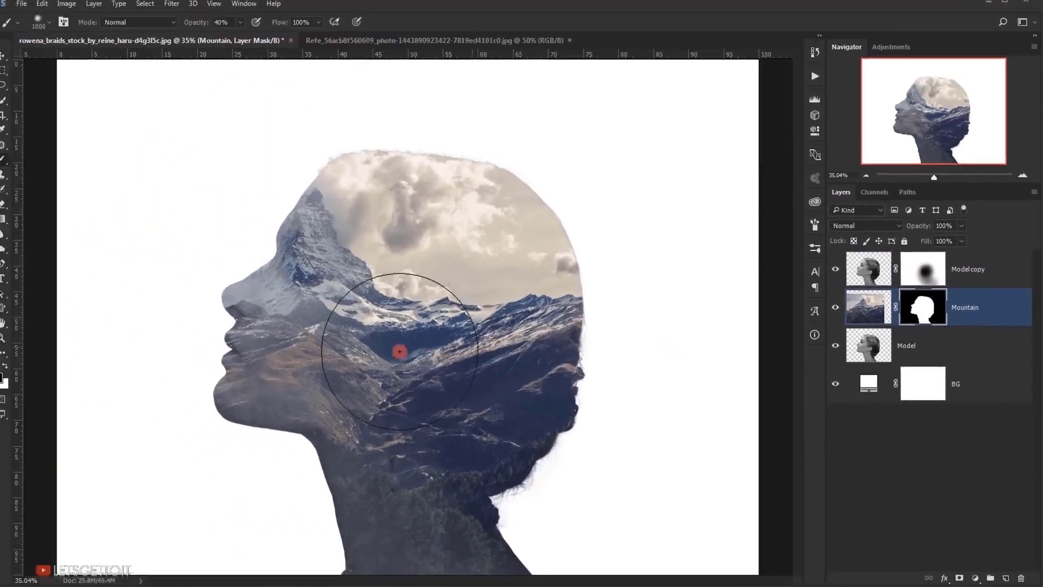
mouse_move(228, 268)
left_mouse_down()
mouse_move(275, 310)
mouse_move(257, 293)
mouse_move(266, 301)
mouse_move(259, 295)
mouse_move(233, 337)
mouse_move(189, 350)
mouse_move(198, 371)
mouse_move(219, 301)
mouse_move(233, 285)
mouse_move(280, 285)
left_mouse_up()
key("bracketleft")
key("bracketleft")
key("bracketleft")
key("x")
mouse_move(326, 401)
left_mouse_down()
mouse_move(340, 379)
mouse_move(324, 368)
mouse_move(349, 361)
left_mouse_up()
key("bracketright")
key("bracketright")
key("ctrl+0")
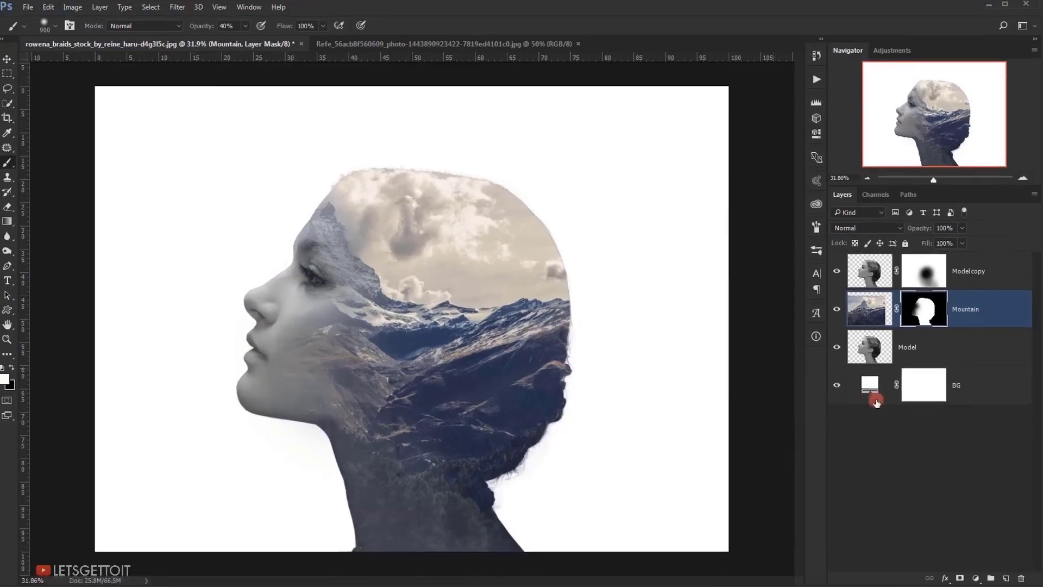
left_click(836, 340)
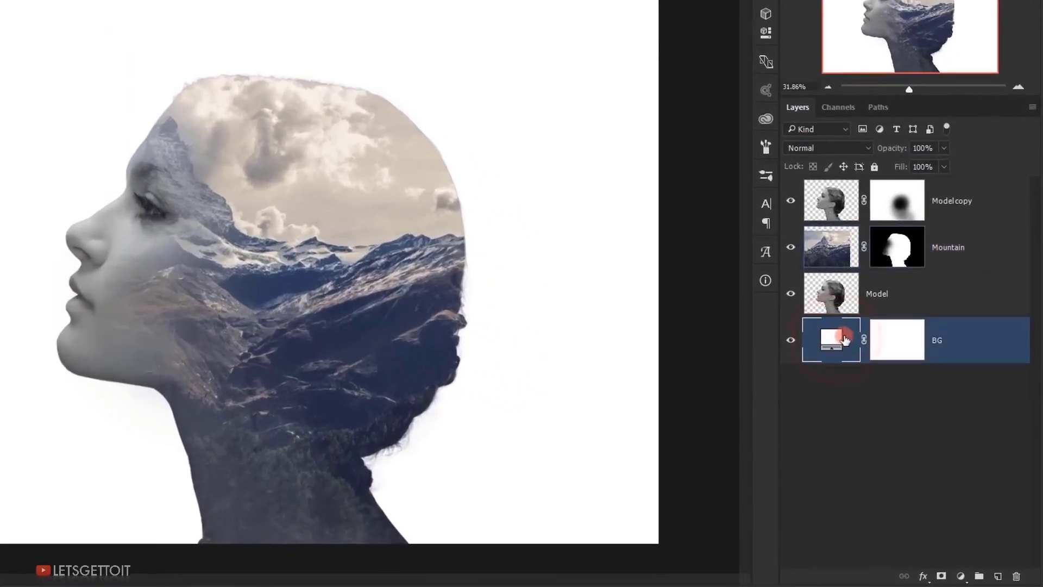
Recolour the background fill to a beige (#cfc8b8) sampled from the clouds, then duplicate the Mountain layer
double_click(832, 339)
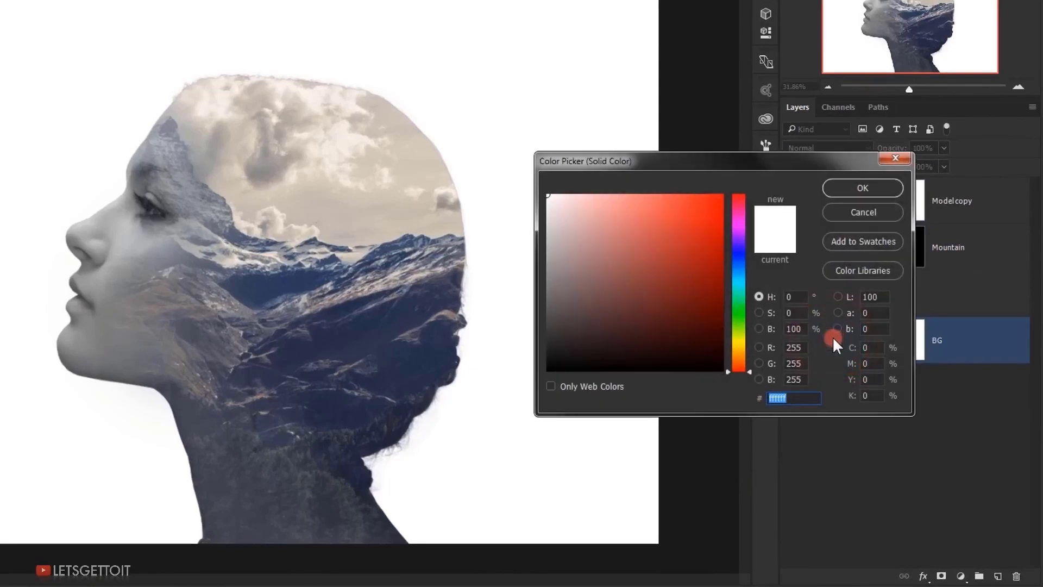
left_click(425, 143)
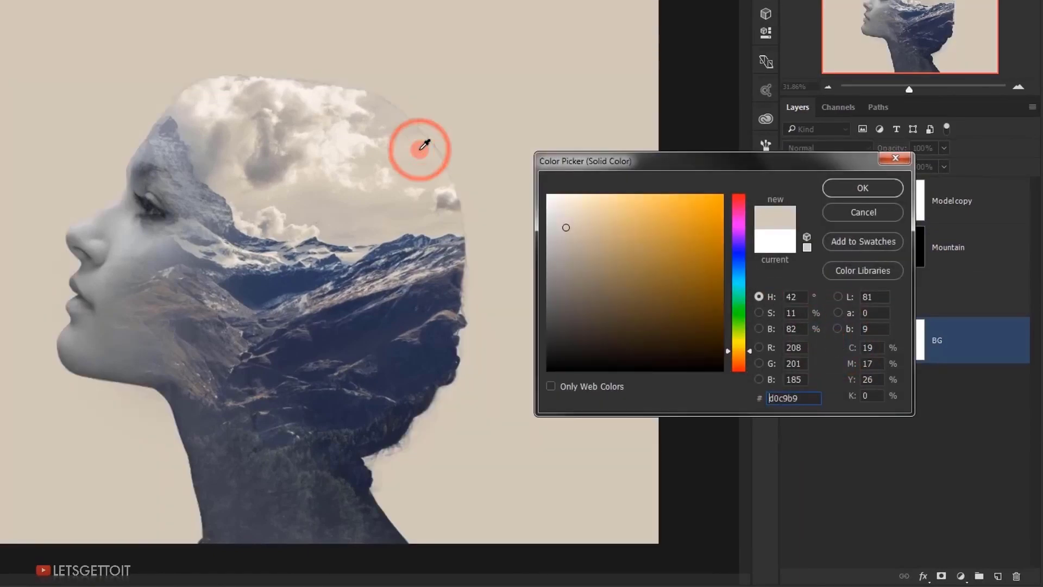
left_click(824, 182)
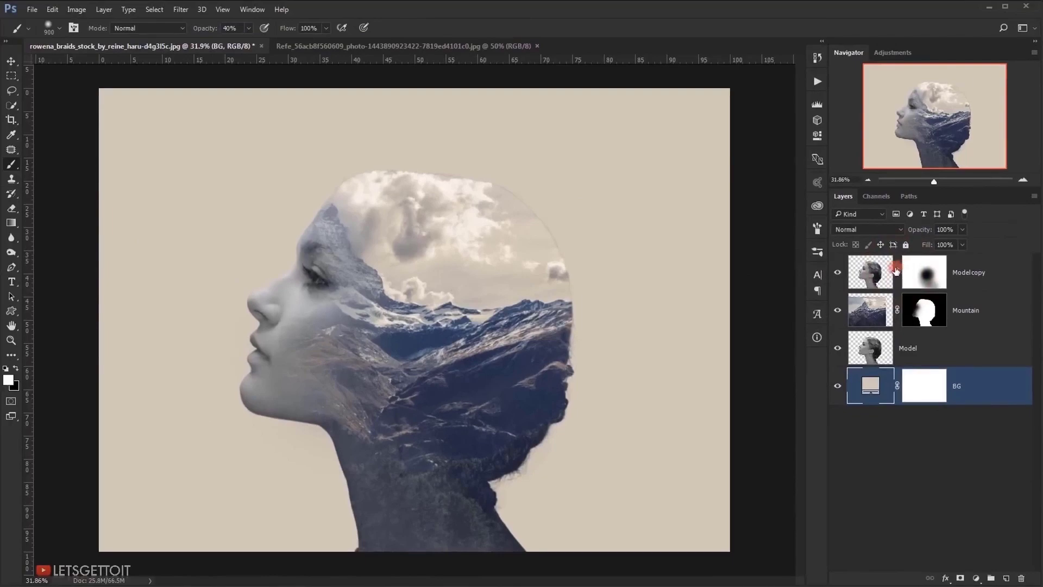
left_click(985, 302)
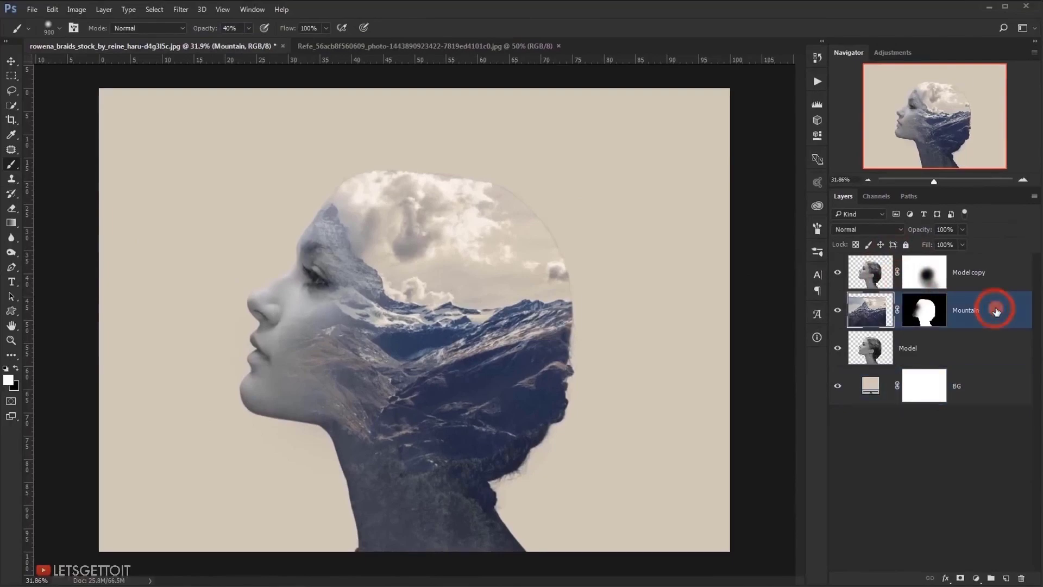
key("ctrl+j")
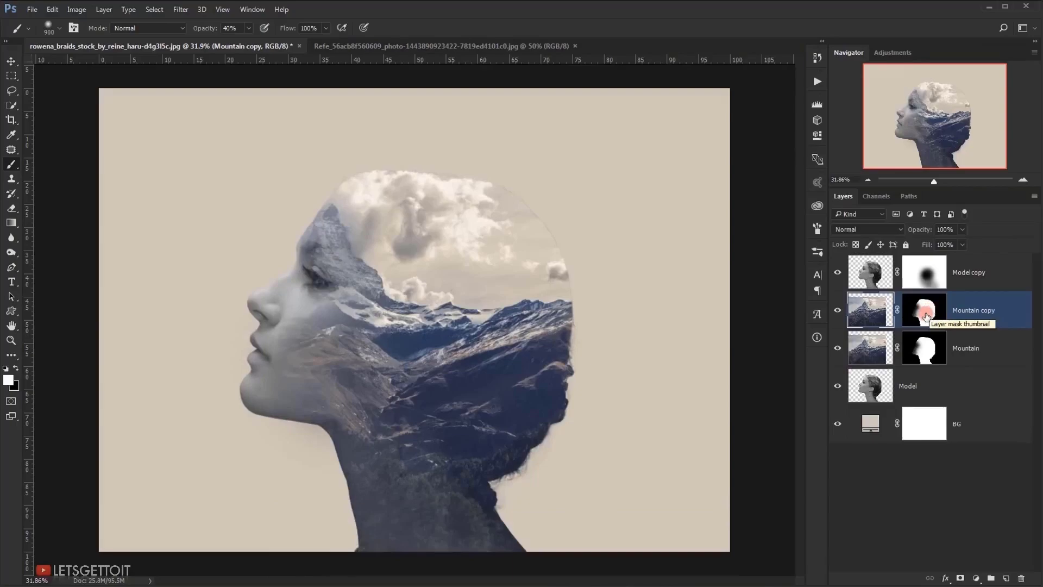
Delete the Mountain copy's layer mask and set its blend mode to Lighten
left_click(926, 315)
left_click_drag(930, 322, 1022, 578)
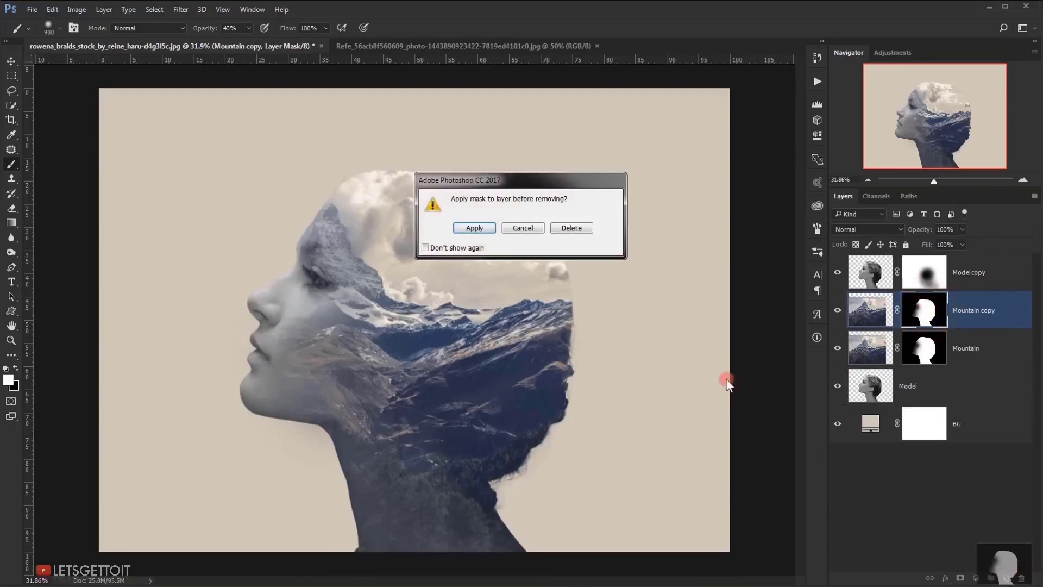
left_click(570, 228)
left_click_drag(856, 229, 845, 313)
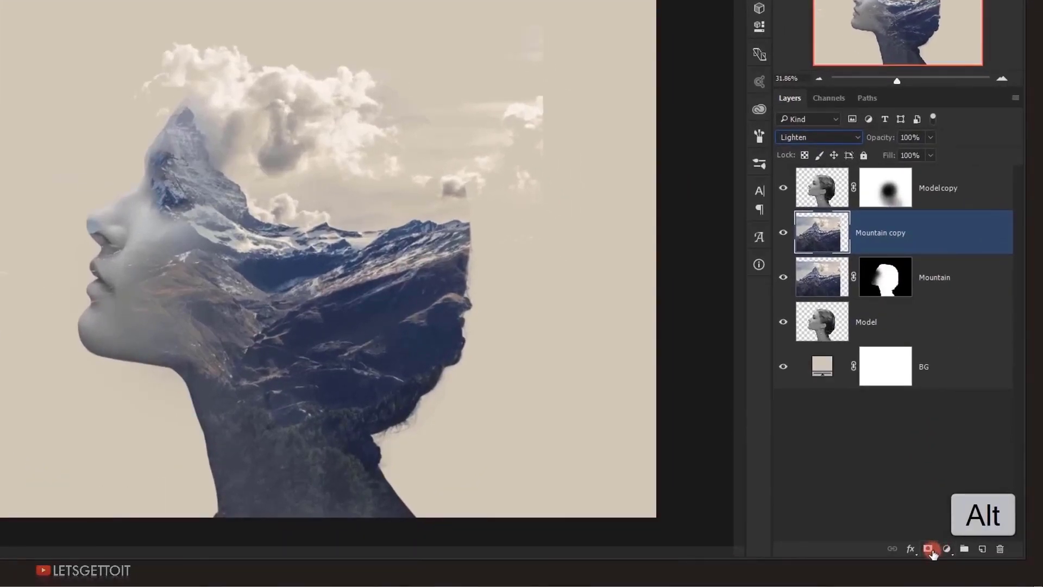
Add a black mask to Mountain copy and paint white clouds back in above the head with a soft brush
left_click(930, 549, "alt")
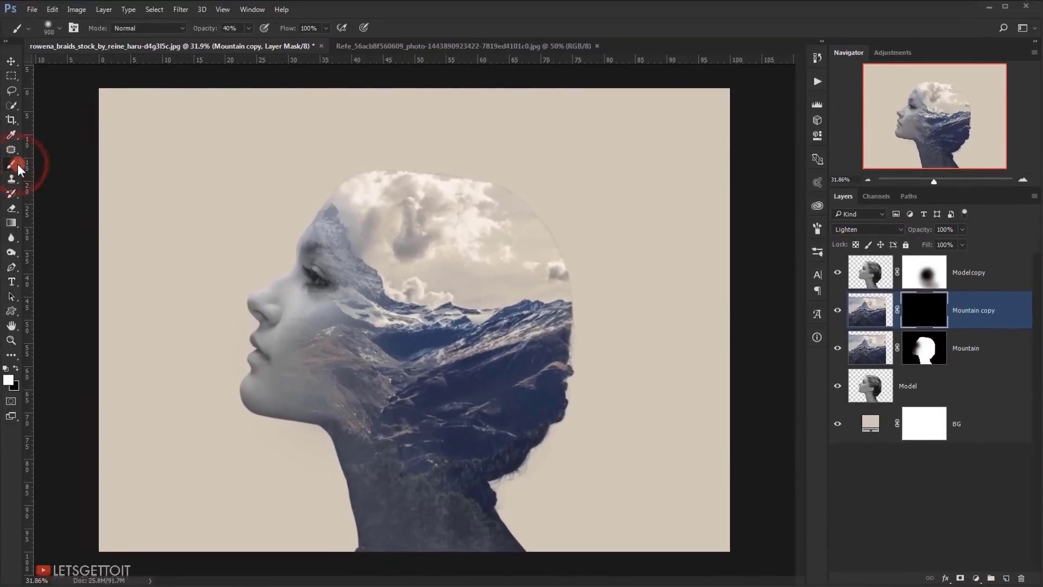
mouse_move(396, 181)
left_mouse_down()
mouse_move(302, 163)
mouse_move(453, 174)
mouse_move(441, 172)
mouse_move(464, 180)
mouse_move(503, 252)
mouse_move(535, 259)
mouse_move(585, 190)
mouse_move(495, 199)
mouse_move(532, 208)
mouse_move(510, 226)
mouse_move(559, 257)
mouse_move(635, 238)
mouse_move(493, 199)
left_mouse_up()
key("bracketleft")
key("bracketleft")
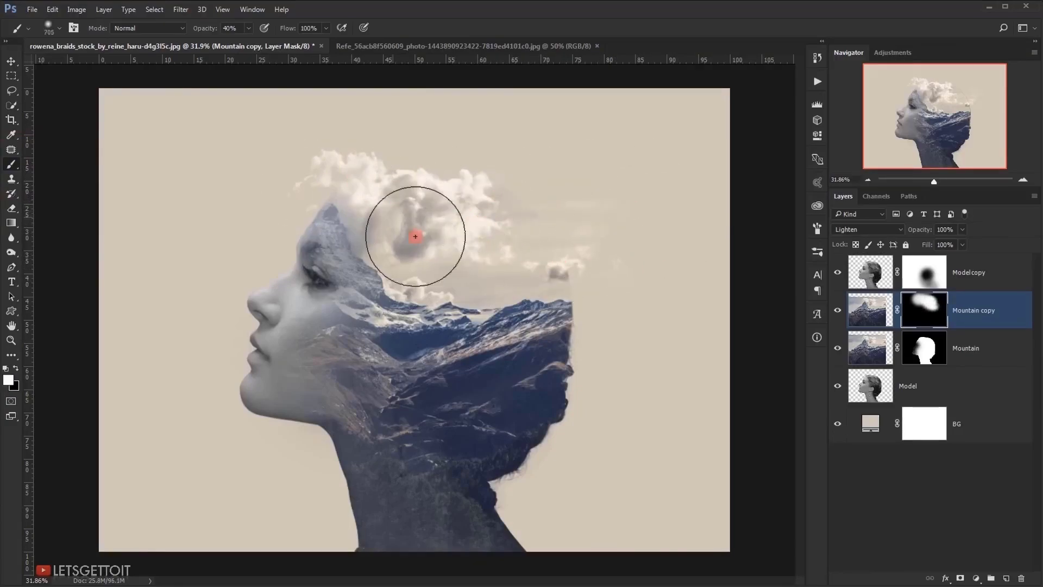
key("x")
key("v")
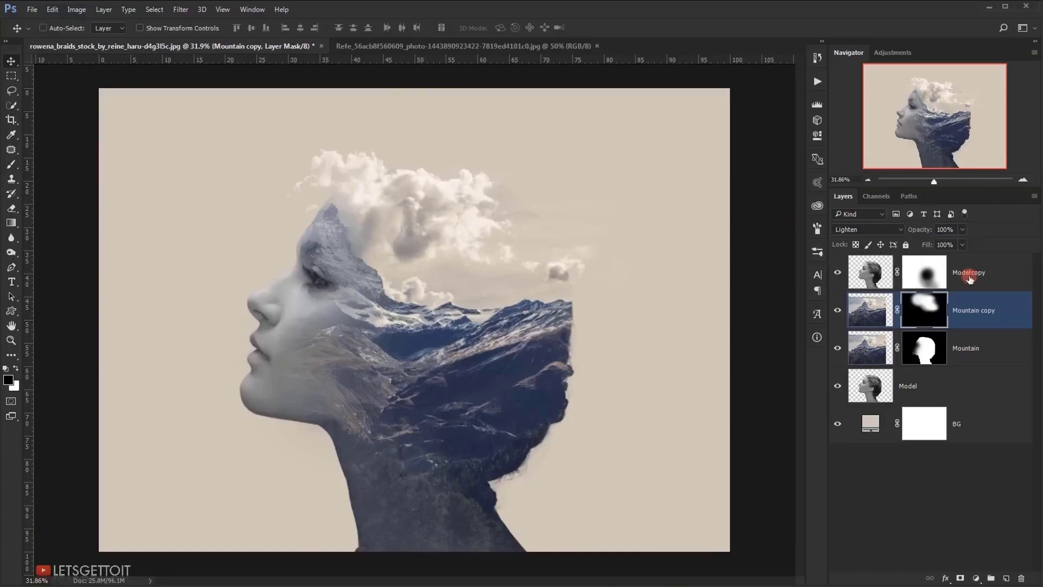
left_click(1014, 279)
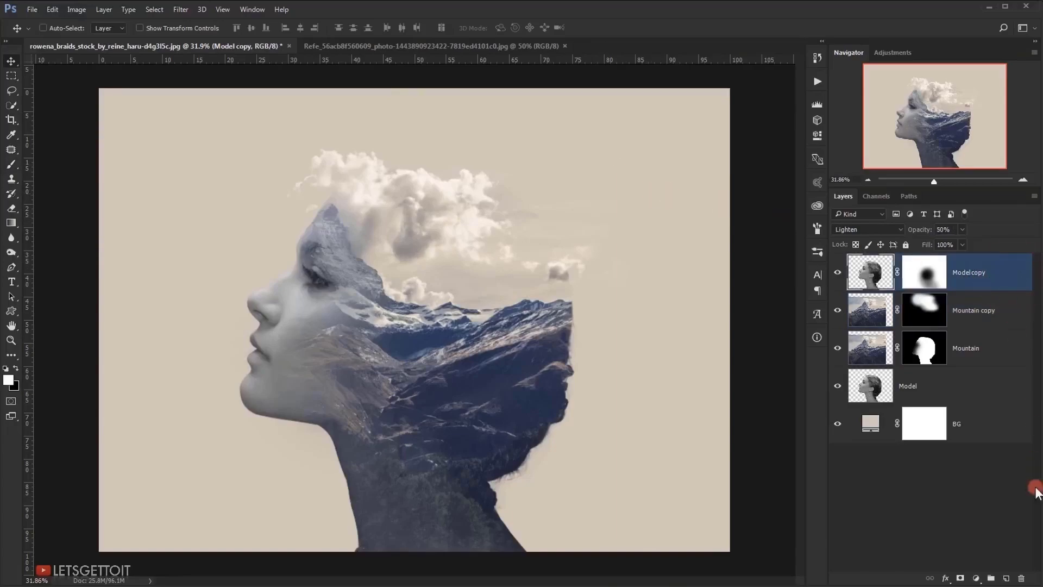
Add a Solid Color fill layer in light pink #e9cdcd
left_click(976, 578)
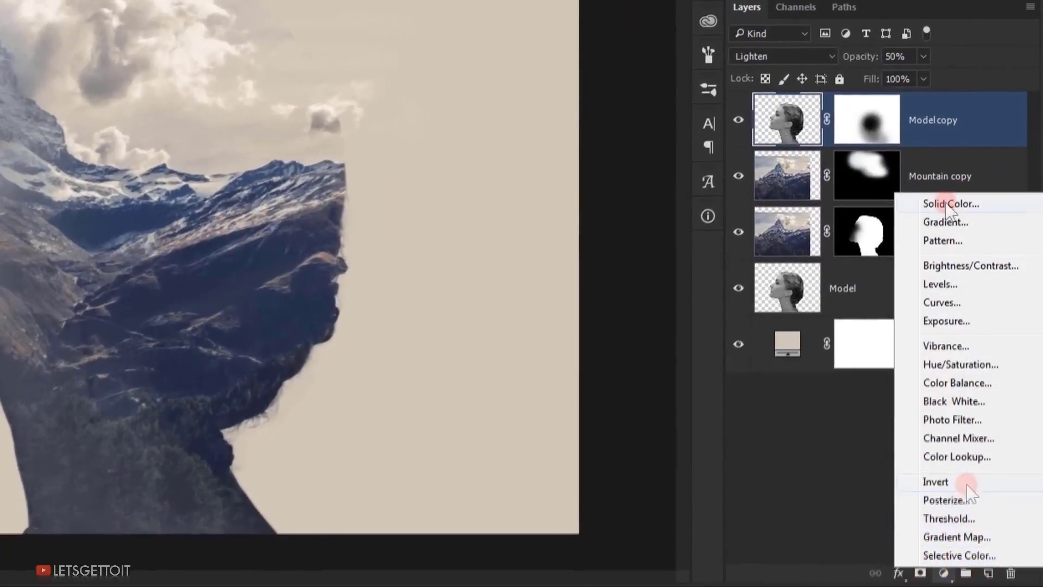
left_click(945, 203)
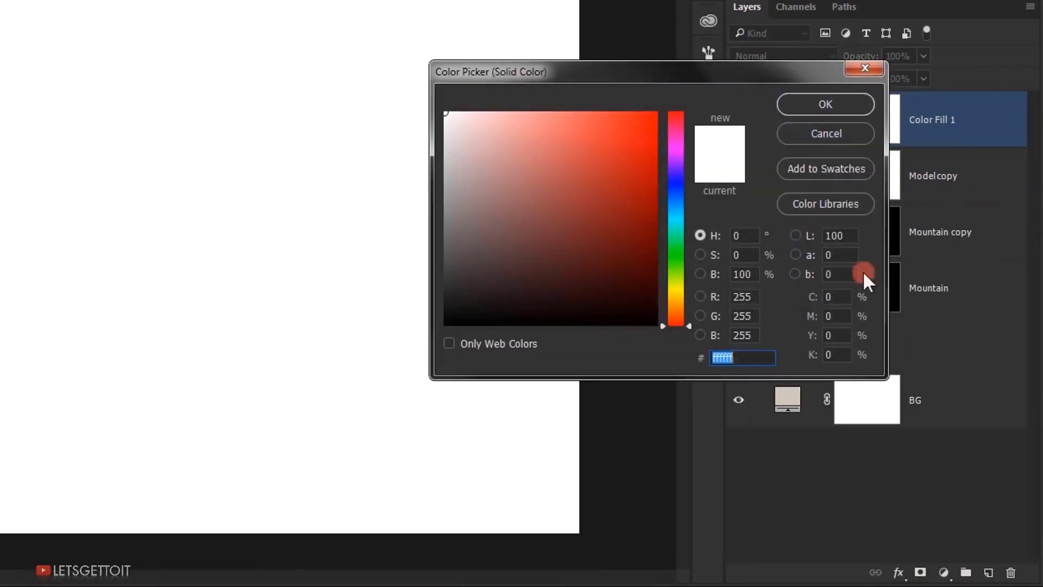
left_click(474, 129)
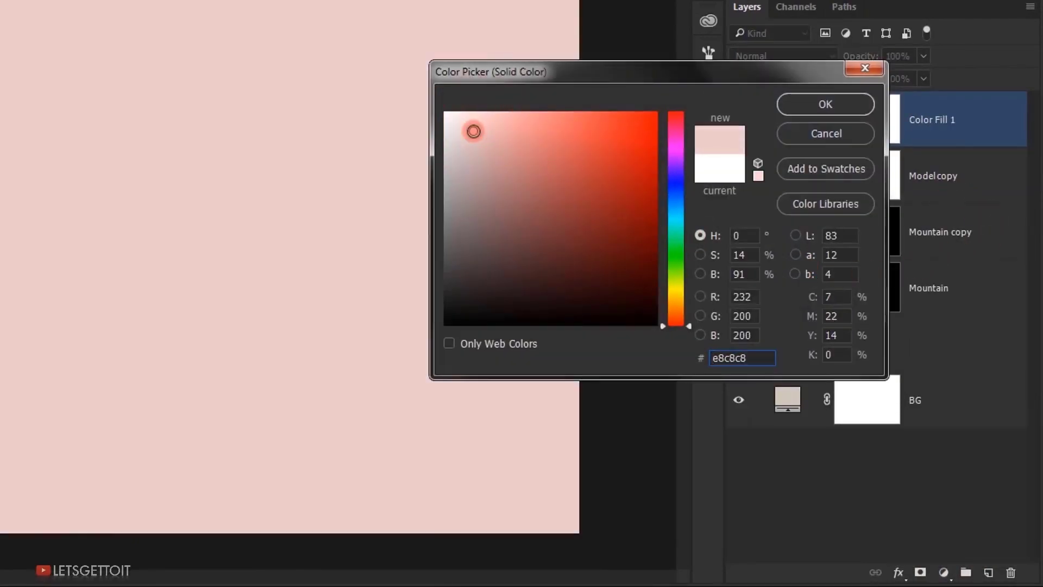
left_click(470, 130)
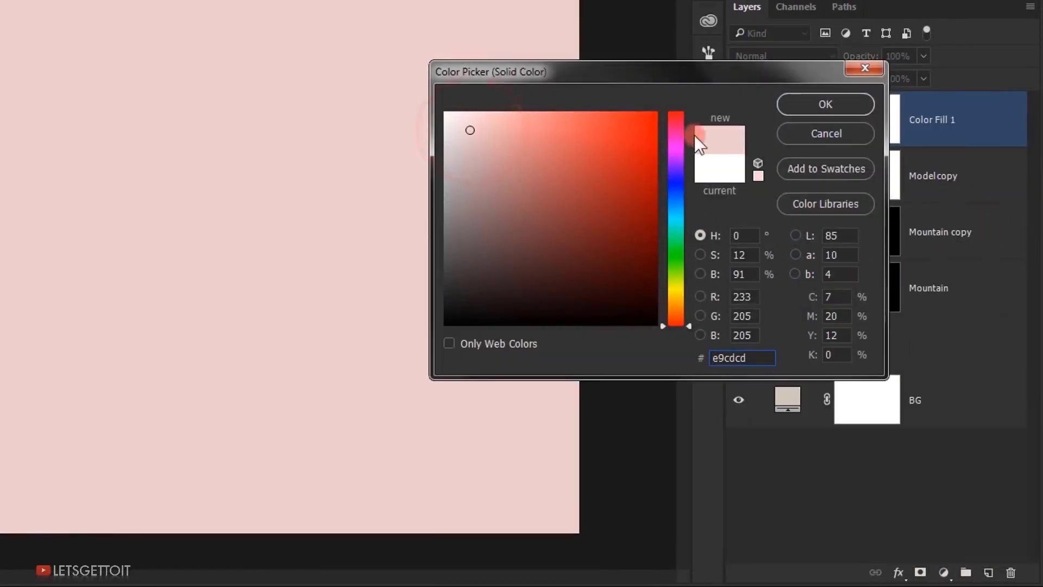
left_click(856, 108)
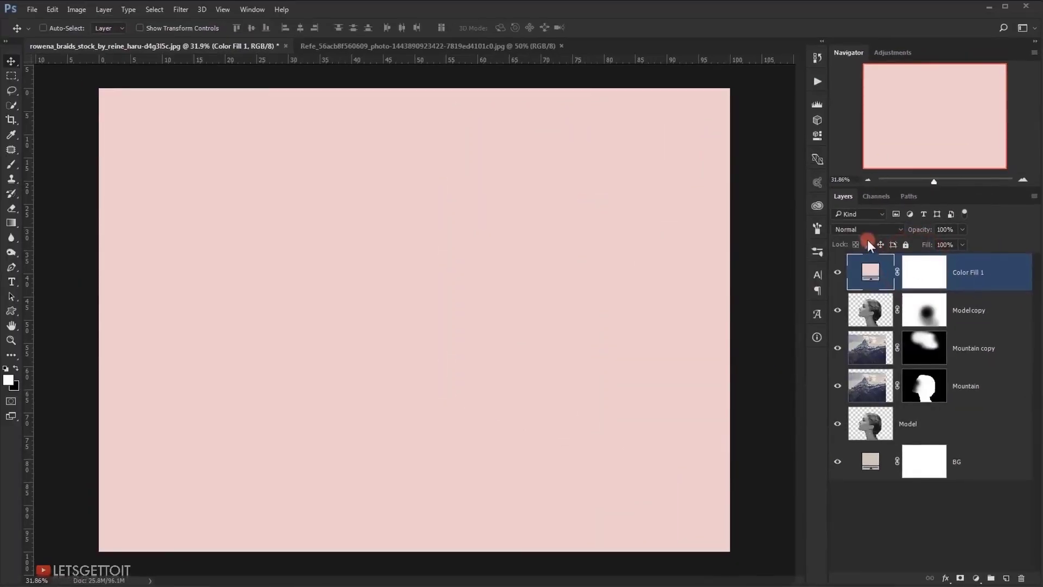
Set the pink fill to Multiply at 20% opacity, then stamp all visible layers into a new layer
left_click(861, 229)
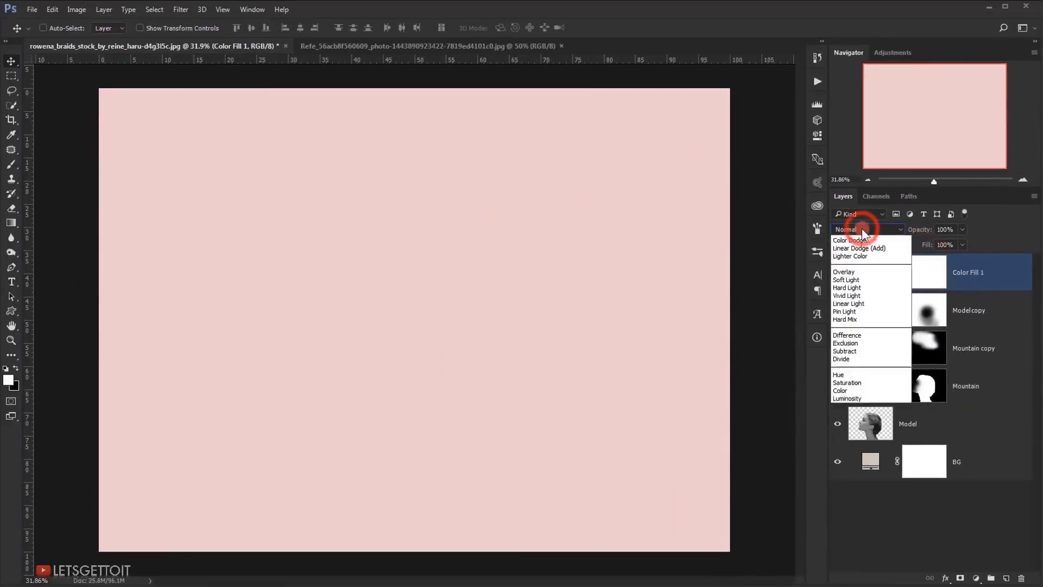
left_click(849, 268)
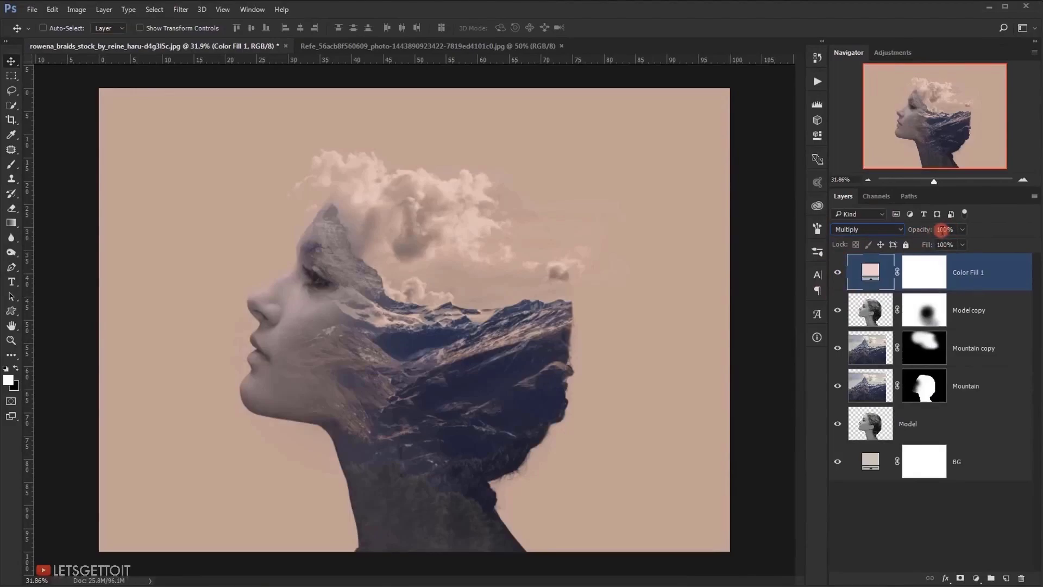
left_click_drag(920, 232, 916, 232)
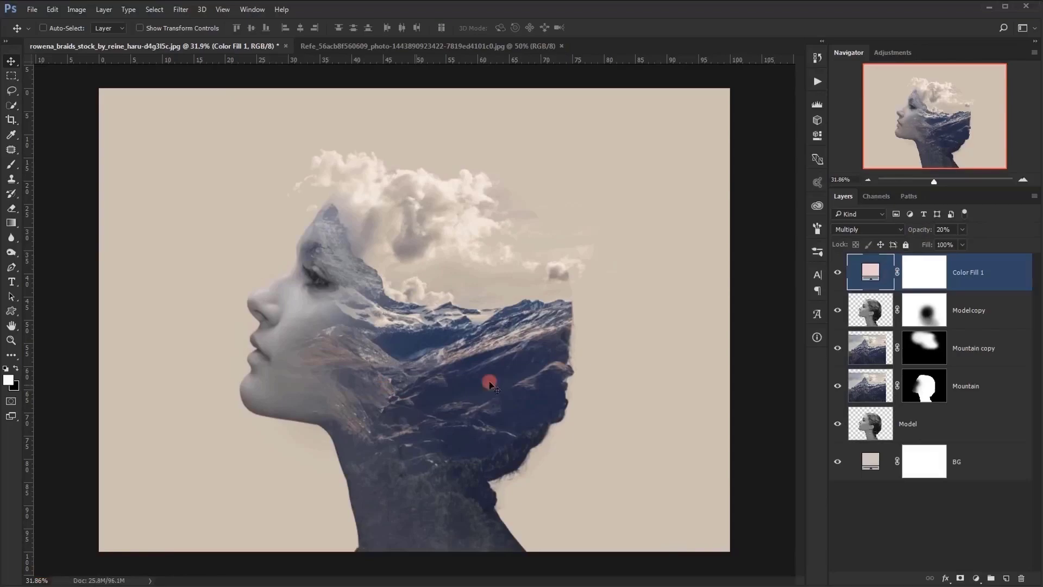
key("ctrl+alt+shift+e")
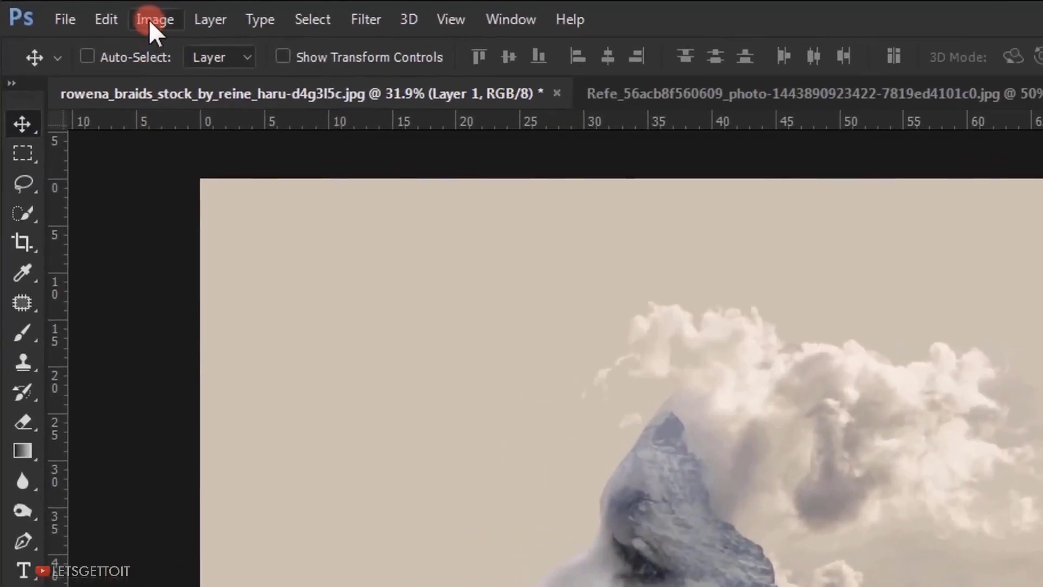
Desaturate the merged Layer 1 via Image > Adjustments > Desaturate
left_click(77, 9)
mouse_move(228, 78)
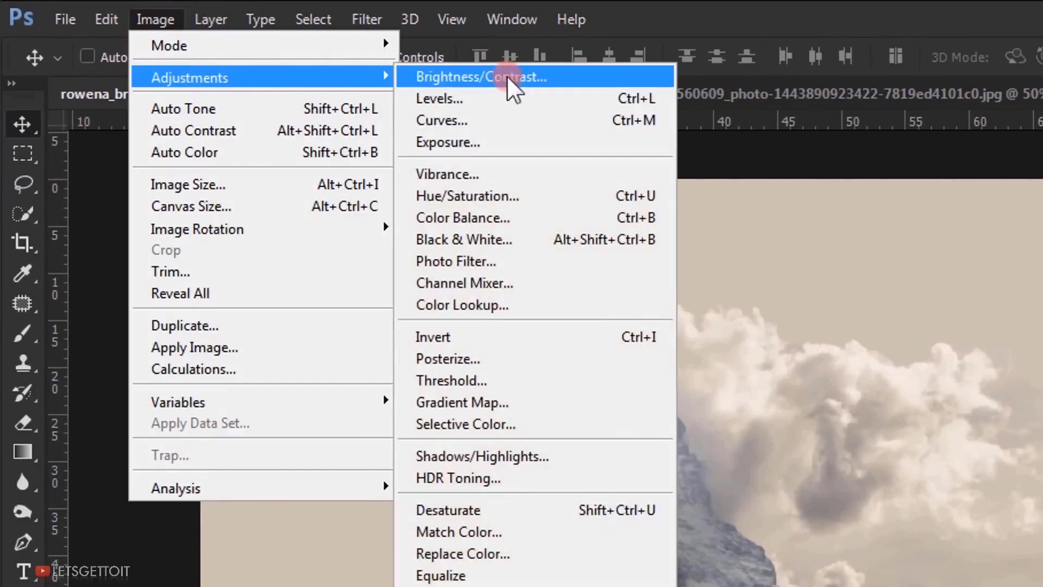
left_click(508, 508)
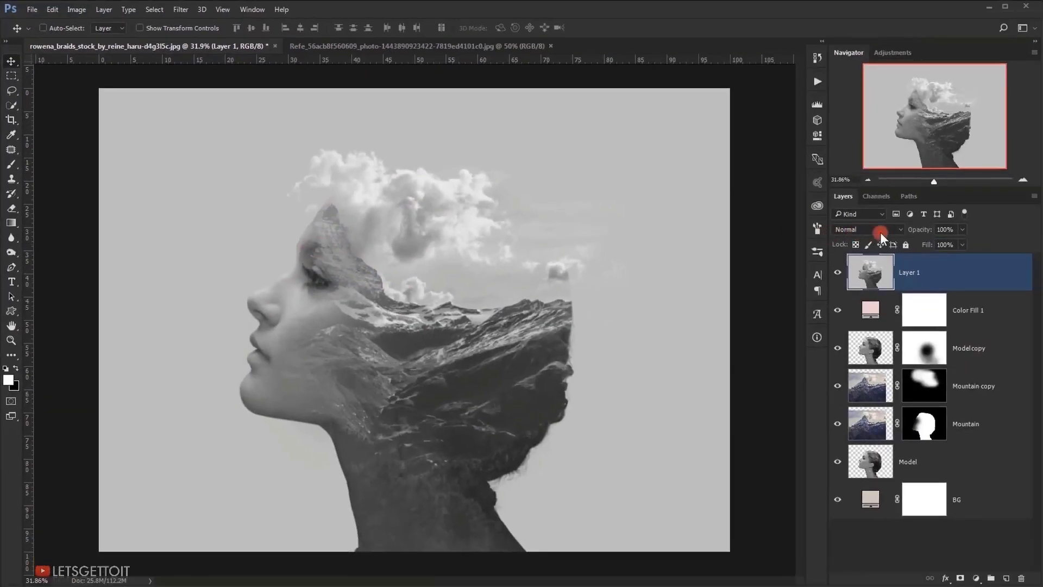
Set Layer 1's blend mode to Soft Light
left_click(1022, 272)
left_click(851, 367)
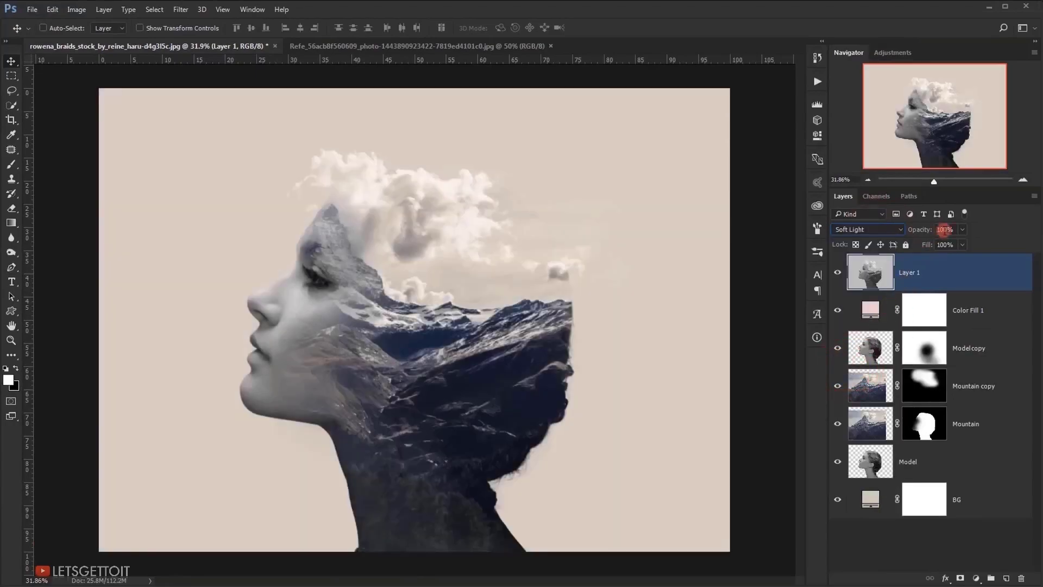
left_click(916, 229)
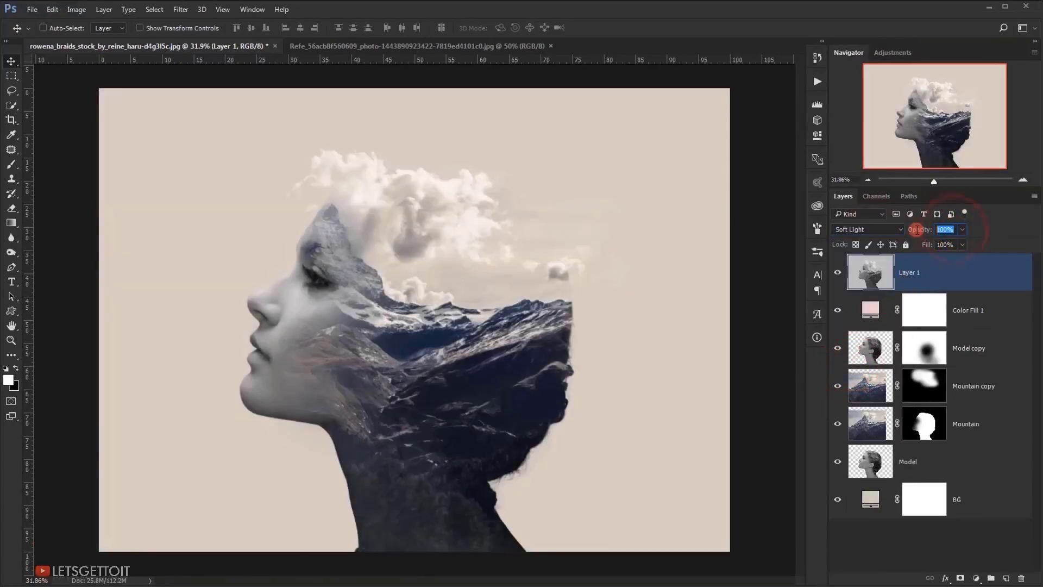